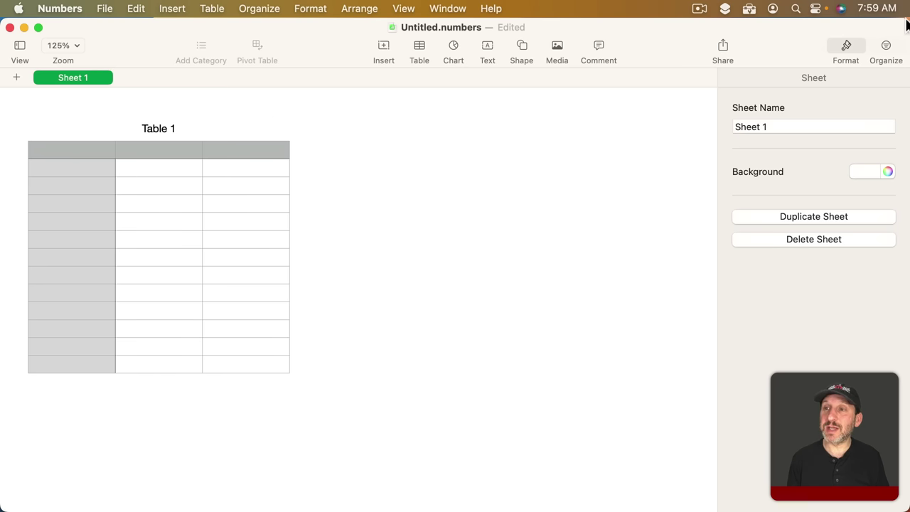
Add Red Delicious.jpg from the Images folder to the sheet, shrink it and place it beside the table
{"action": "left_click_drag", "start_coordinate": [906, 27], "coordinate": [619, 25]}
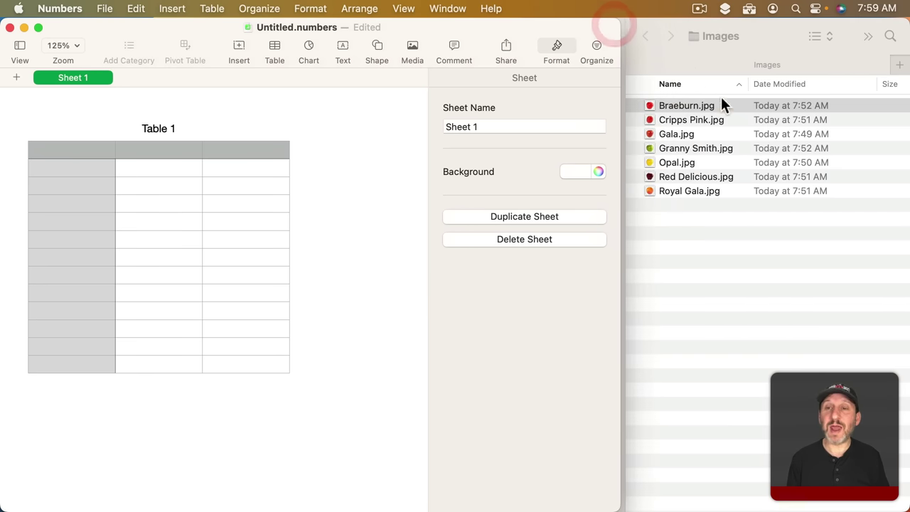
{"action": "left_click_drag", "start_coordinate": [652, 178], "coordinate": [348, 193]}
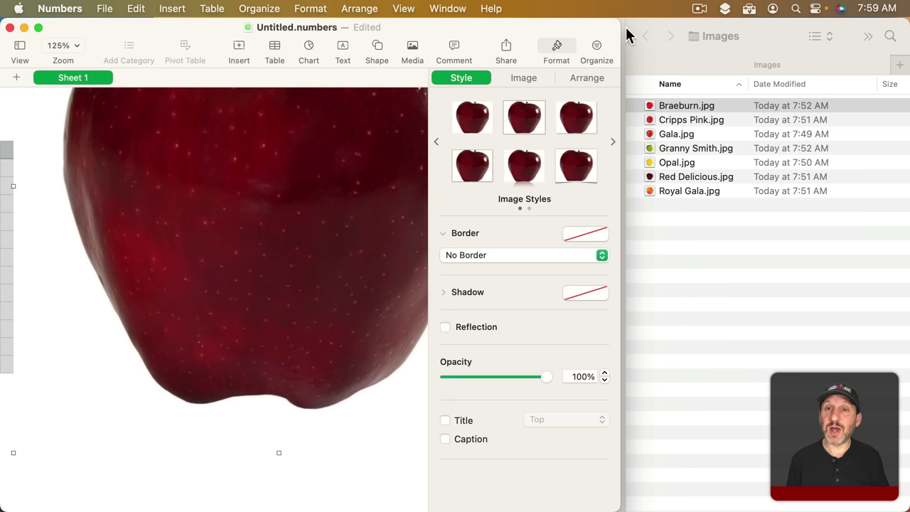
{"action": "left_click_drag", "start_coordinate": [616, 23], "coordinate": [906, 9]}
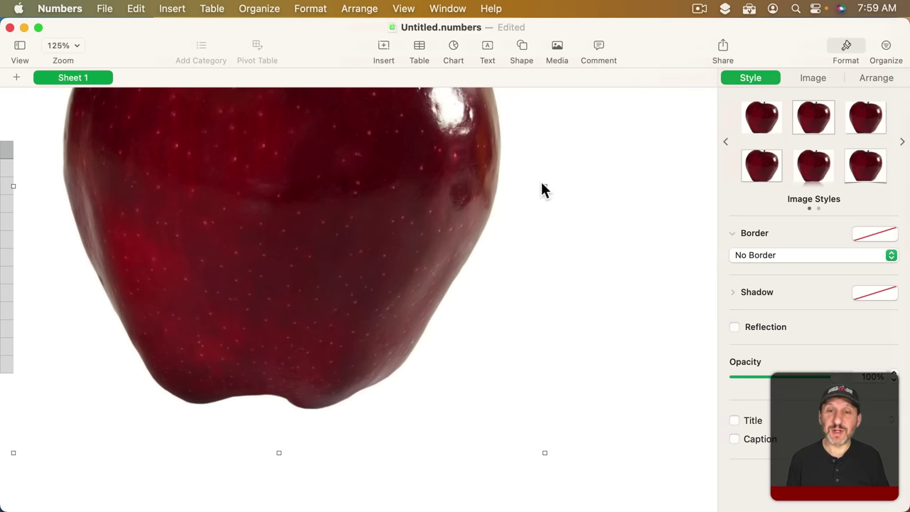
{"action": "left_click_drag", "start_coordinate": [542, 190], "coordinate": [132, 189]}
{"action": "left_click_drag", "start_coordinate": [22, 194], "coordinate": [411, 187]}
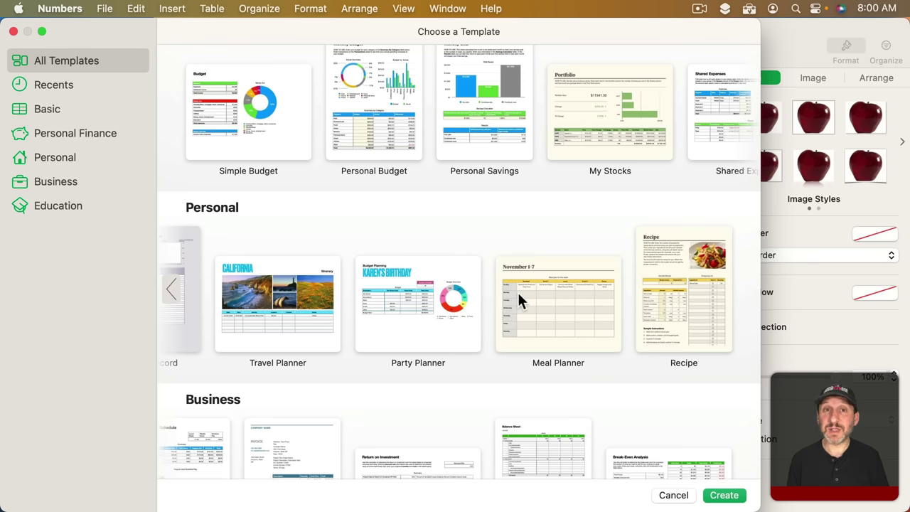
Open the Recipe template to see an example of an image placed in a spreadsheet
{"action": "double_click", "coordinate": [677, 259]}
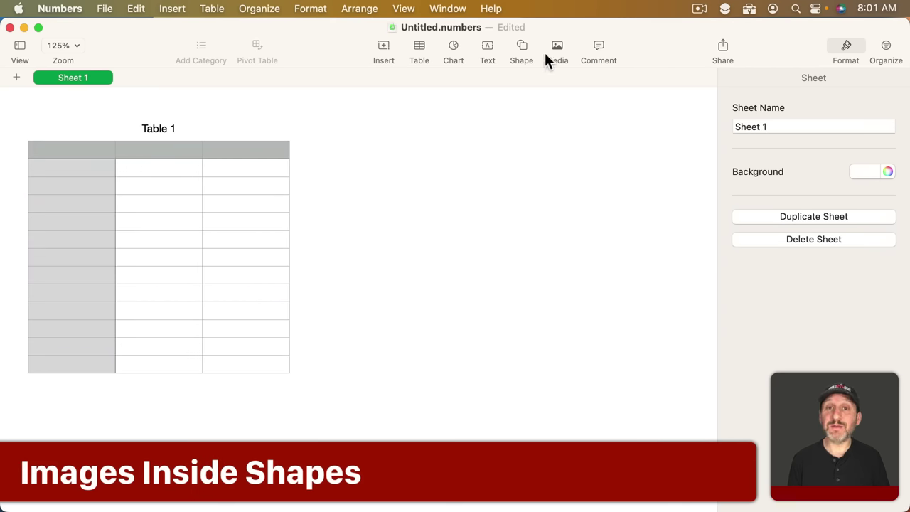
Insert the T-shirt shape from the Objects category onto the sheet
{"action": "left_click", "coordinate": [525, 47]}
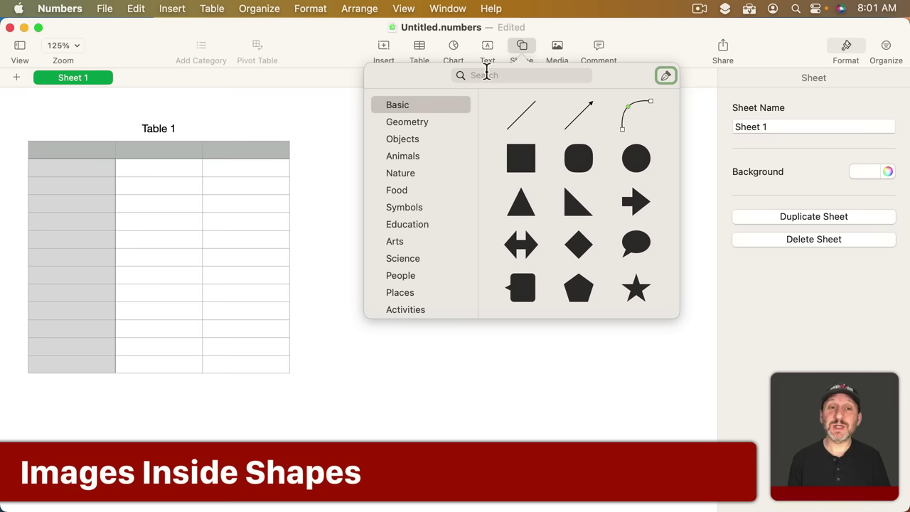
{"action": "left_click", "coordinate": [416, 141]}
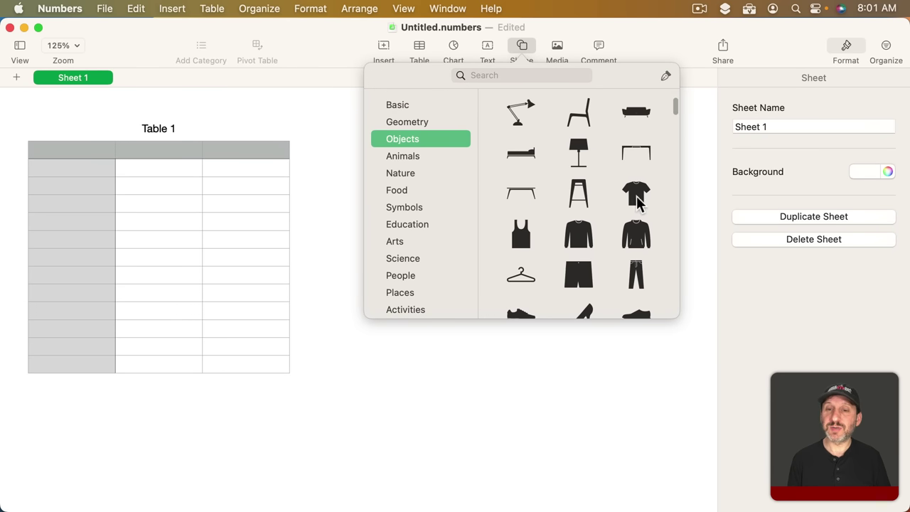
{"action": "left_click", "coordinate": [637, 194]}
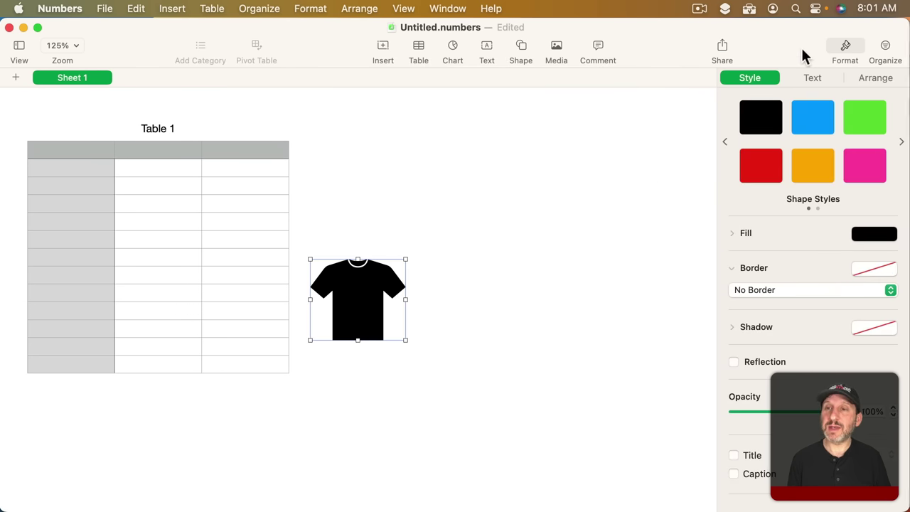
Fill the T-shirt shape with Braeburn.jpg from the Images folder and scale the image down within the mask
{"action": "left_click_drag", "start_coordinate": [800, 57], "coordinate": [560, 62]}
{"action": "left_click_drag", "start_coordinate": [689, 105], "coordinate": [132, 312]}
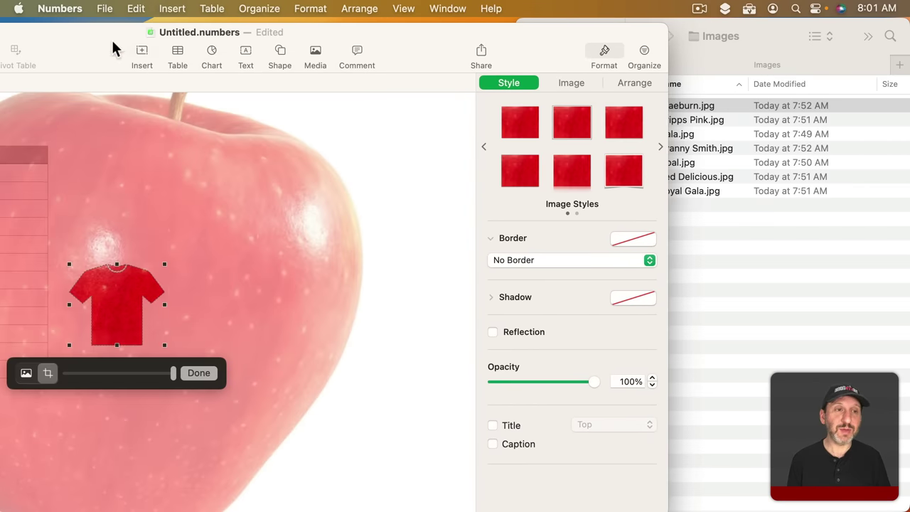
{"action": "left_click_drag", "start_coordinate": [111, 38], "coordinate": [346, 24]}
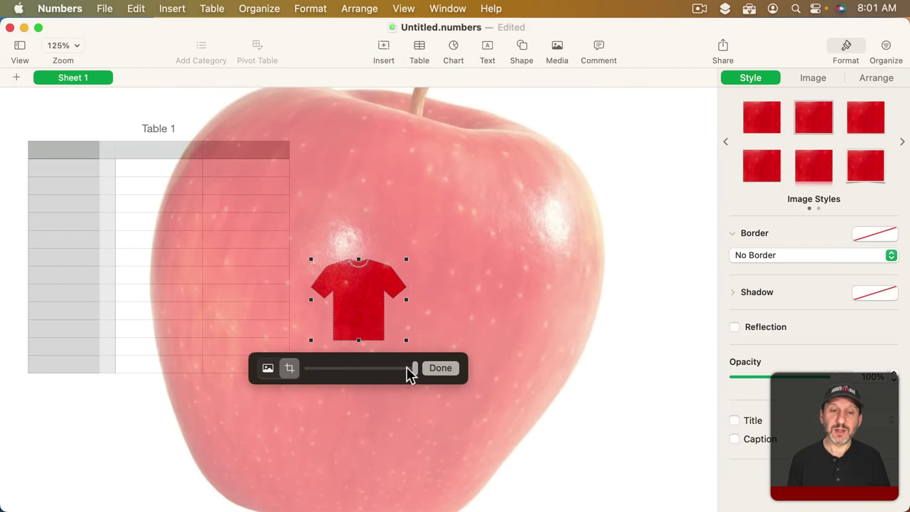
{"action": "left_click_drag", "start_coordinate": [415, 368], "coordinate": [337, 368]}
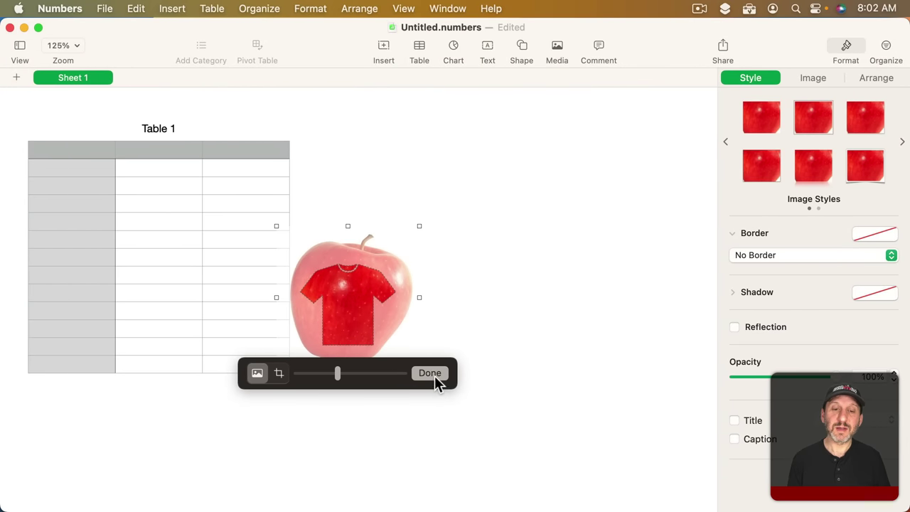
{"action": "left_click", "coordinate": [434, 374]}
{"action": "left_click", "coordinate": [434, 374]}
Insert a circle shape and fill it with Braeburn.jpg, scaled down and centred so the whole apple fits inside
{"action": "left_click", "coordinate": [521, 48]}
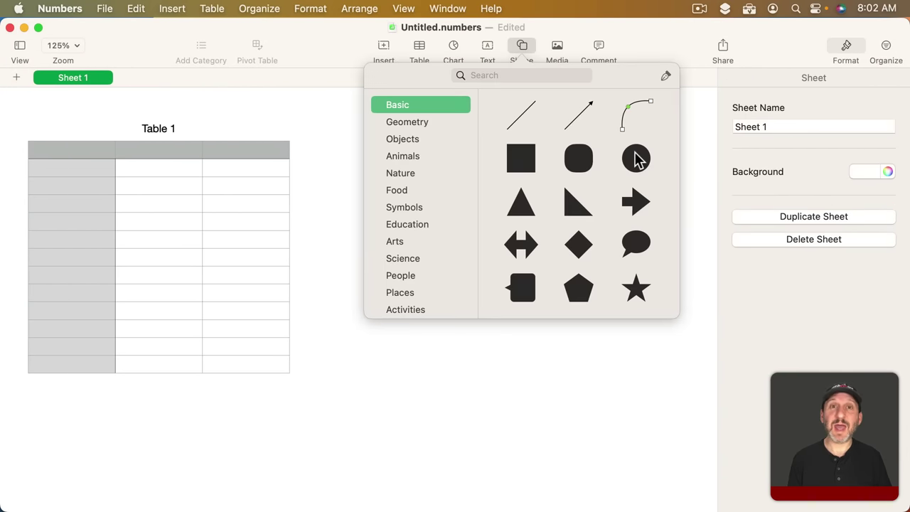
{"action": "left_click", "coordinate": [635, 158]}
{"action": "left_click_drag", "start_coordinate": [820, 65], "coordinate": [619, 51]}
{"action": "left_click_drag", "start_coordinate": [766, 104], "coordinate": [191, 313]}
{"action": "left_click_drag", "start_coordinate": [173, 37], "coordinate": [386, 8]}
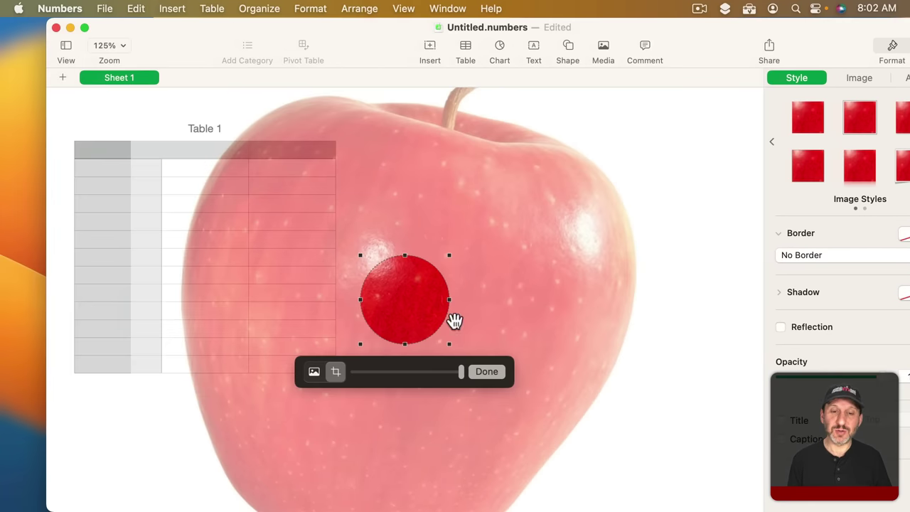
{"action": "left_click_drag", "start_coordinate": [462, 374], "coordinate": [310, 372]}
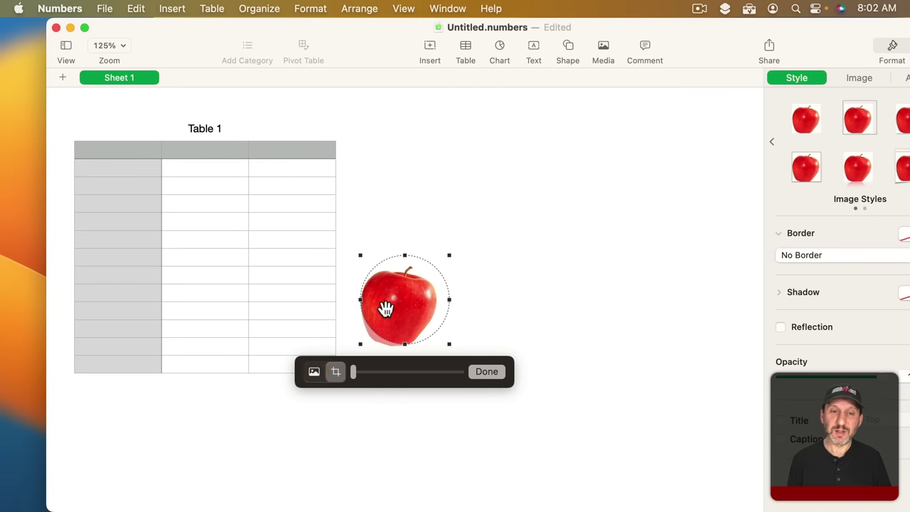
{"action": "left_click_drag", "start_coordinate": [386, 305], "coordinate": [395, 299]}
Give the circular apple image a Line border and move it up and away from the table
{"action": "left_click", "coordinate": [784, 257]}
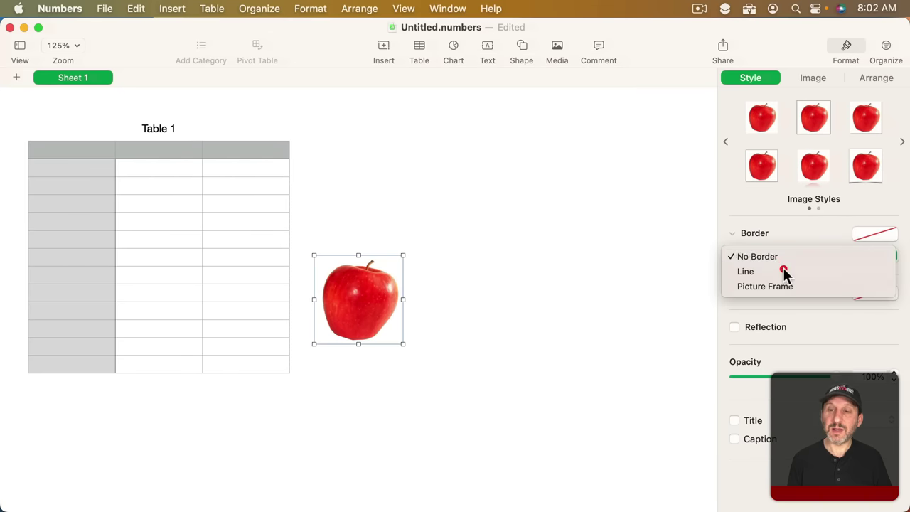
{"action": "left_click", "coordinate": [783, 269]}
{"action": "left_click", "coordinate": [519, 242]}
{"action": "left_click_drag", "start_coordinate": [358, 297], "coordinate": [425, 189]}
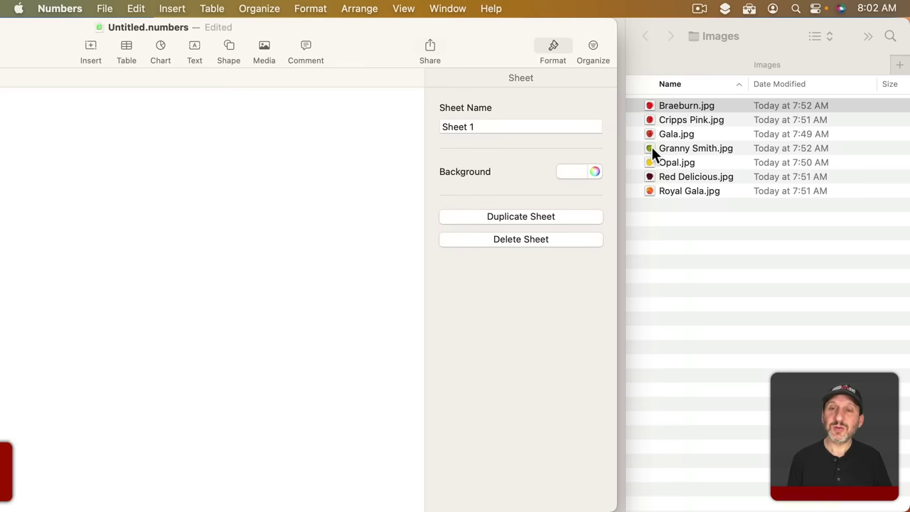
Add Granny Smith.jpg from the Images folder to the sheet and shrink it so it overlaps the table
{"action": "left_click_drag", "start_coordinate": [653, 153], "coordinate": [195, 177]}
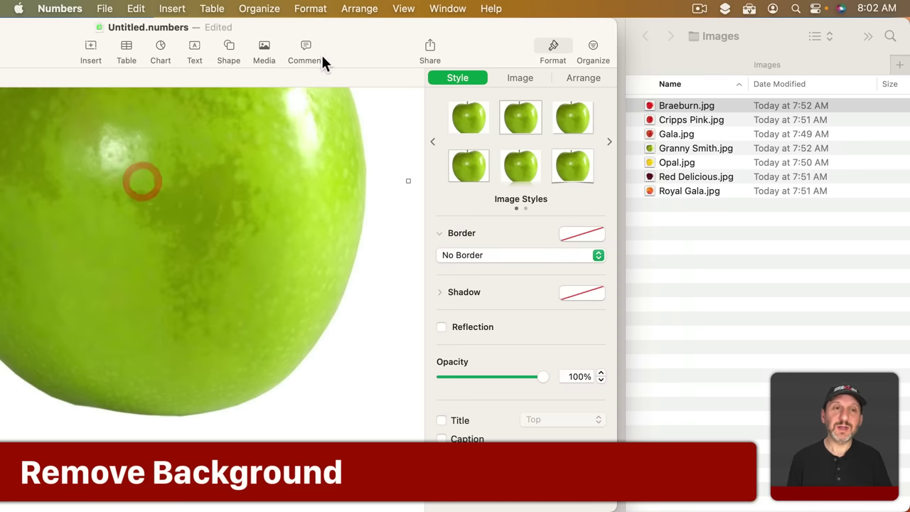
{"action": "left_click_drag", "start_coordinate": [378, 27], "coordinate": [662, 14]}
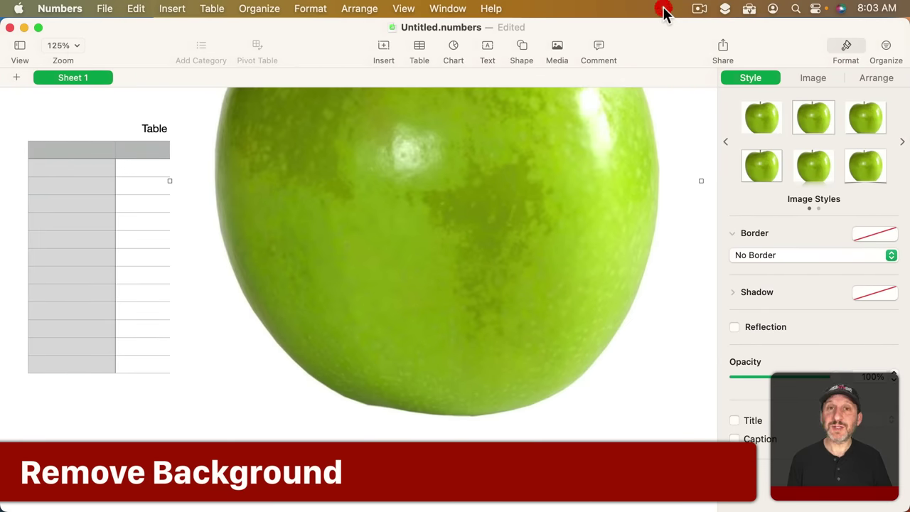
{"action": "left_click_drag", "start_coordinate": [479, 175], "coordinate": [429, 272]}
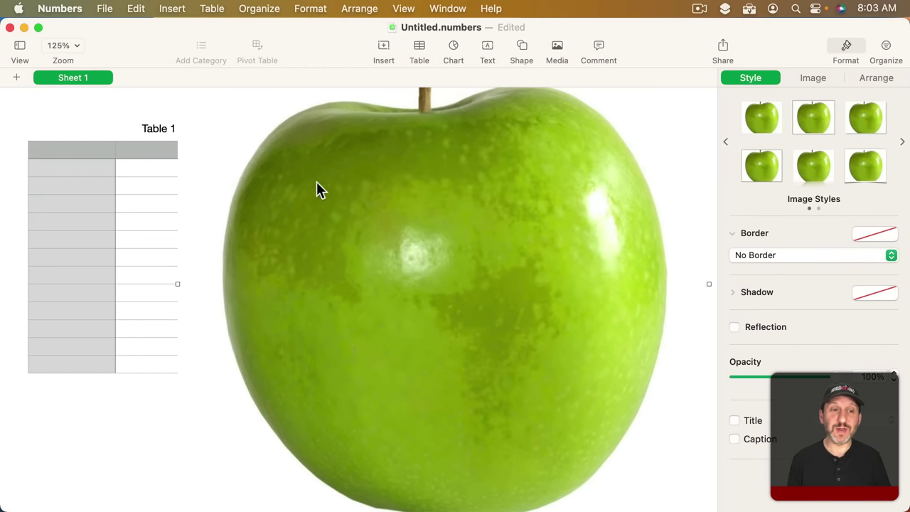
{"action": "left_click_drag", "start_coordinate": [174, 283], "coordinate": [248, 246]}
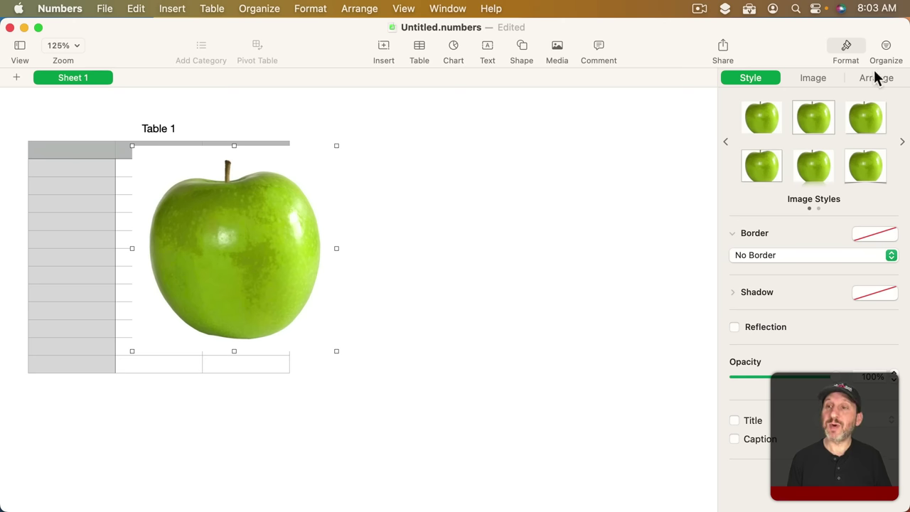
Remove the white background from the Granny Smith image
{"action": "left_click", "coordinate": [812, 78]}
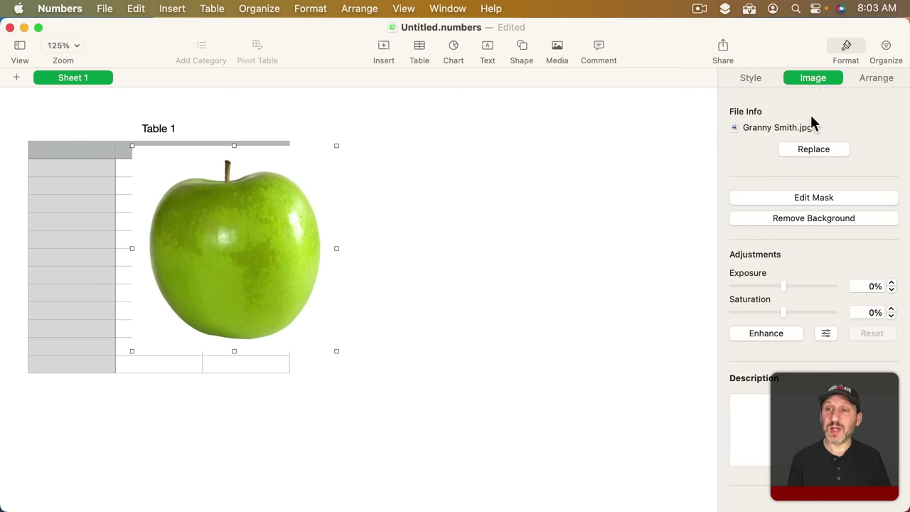
{"action": "left_click", "coordinate": [807, 220]}
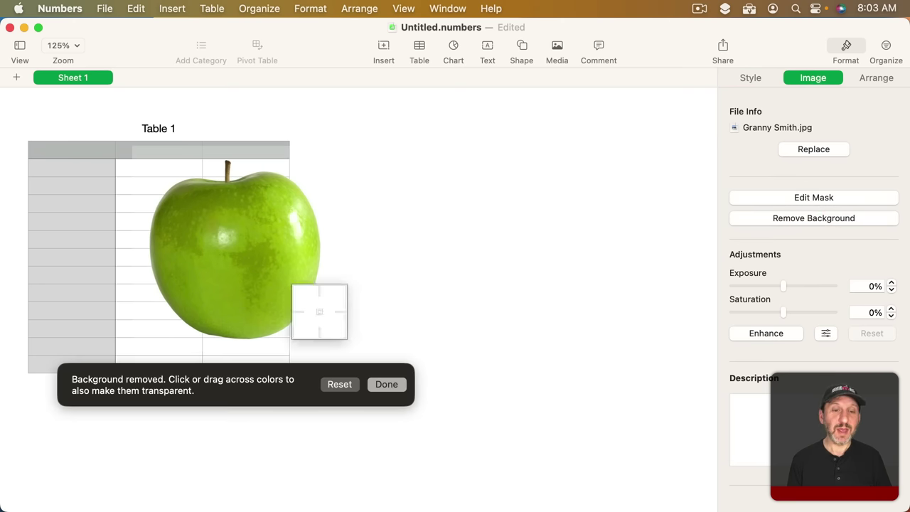
{"action": "left_click", "coordinate": [385, 384]}
Shrink the cut-out green apple further and reposition it over the table's columns B and C
{"action": "left_click_drag", "start_coordinate": [251, 283], "coordinate": [144, 296]}
{"action": "left_click_drag", "start_coordinate": [48, 173], "coordinate": [144, 273]}
{"action": "left_click_drag", "start_coordinate": [174, 301], "coordinate": [206, 225]}
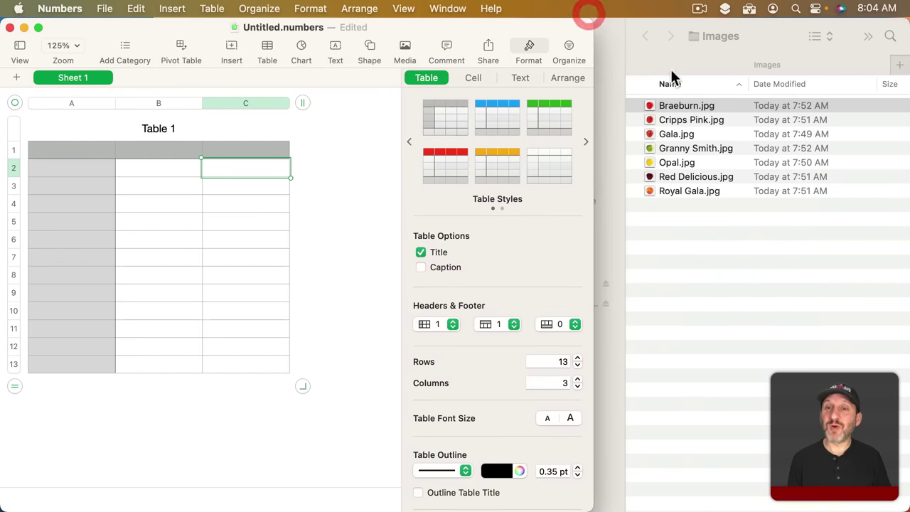
Place Cripps Pink.jpg from the Images folder in cell C2 and keep the cell's fill type as Image Fill
{"action": "left_click_drag", "start_coordinate": [649, 120], "coordinate": [244, 166]}
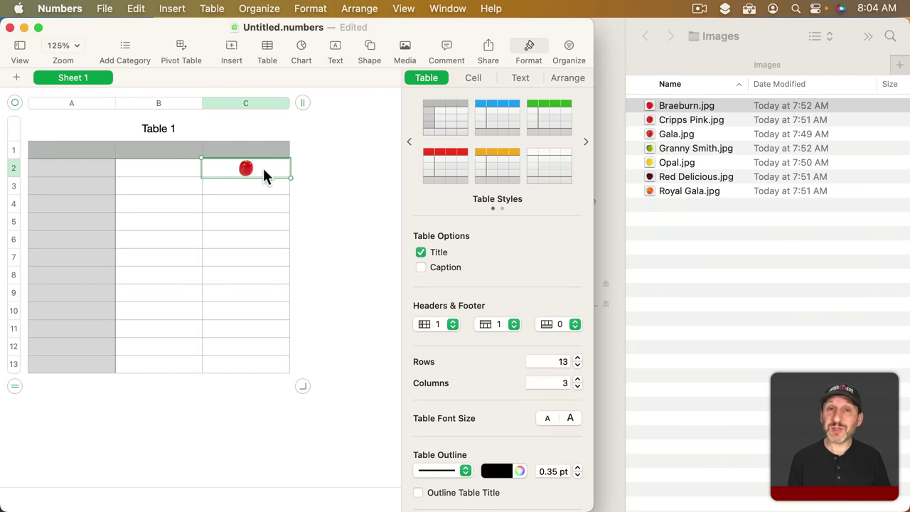
{"action": "key", "text": "fn+ctrl+f"}
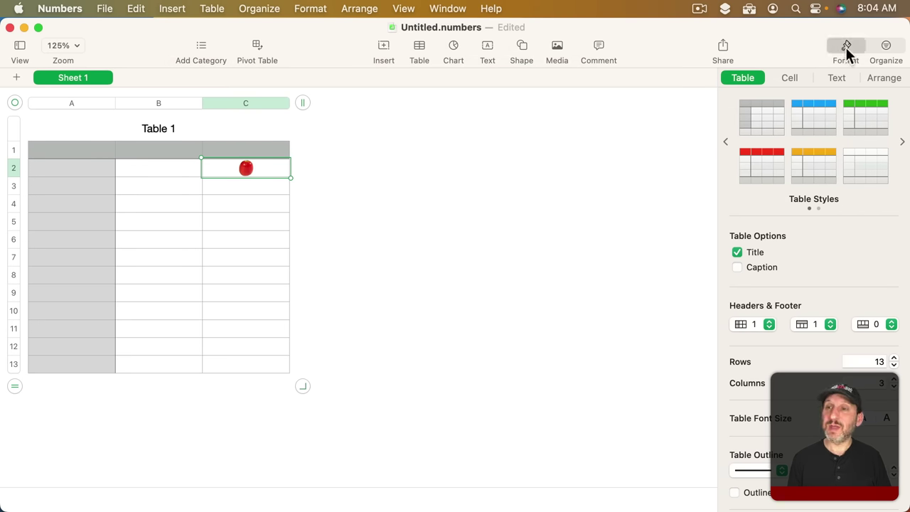
{"action": "left_click", "coordinate": [786, 80]}
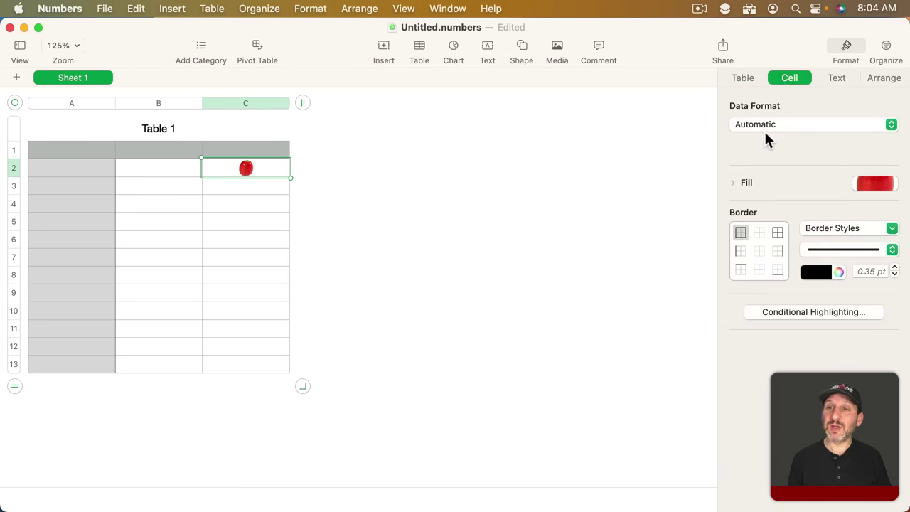
{"action": "left_click", "coordinate": [735, 183]}
{"action": "left_click", "coordinate": [769, 205]}
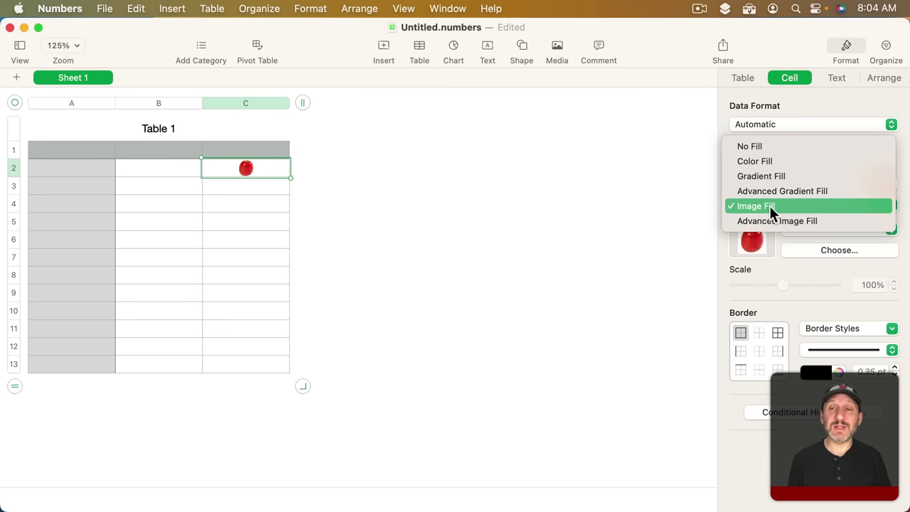
{"action": "left_click", "coordinate": [762, 205]}
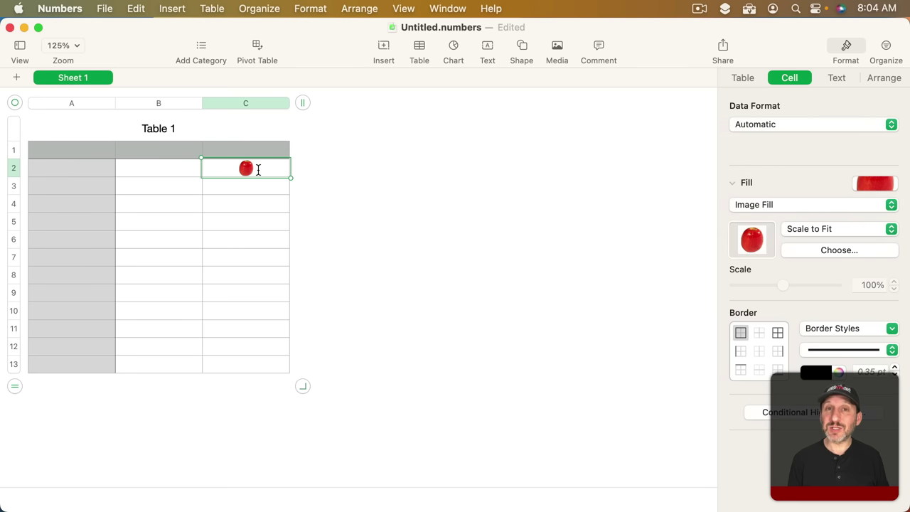
Enter 99 in cell C2 on top of its image fill and clear the value again
{"action": "type", "text": "99"}
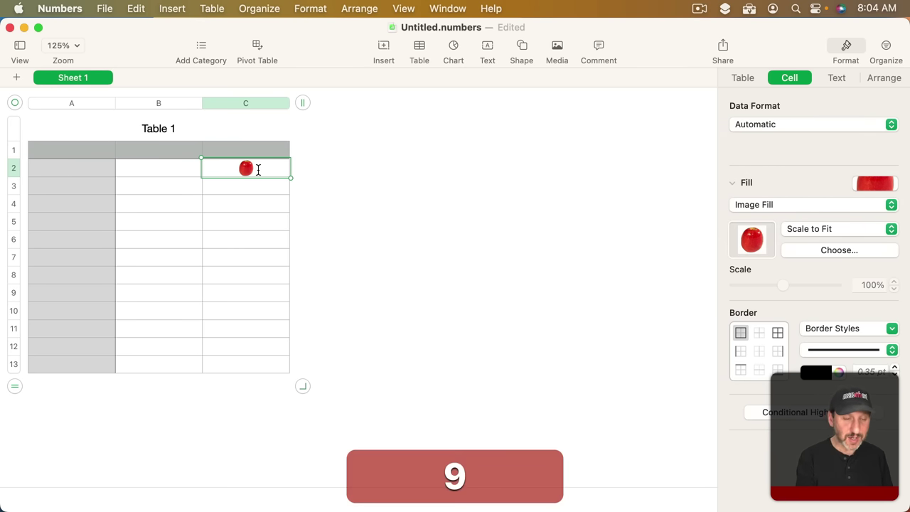
{"action": "key", "text": "Return"}
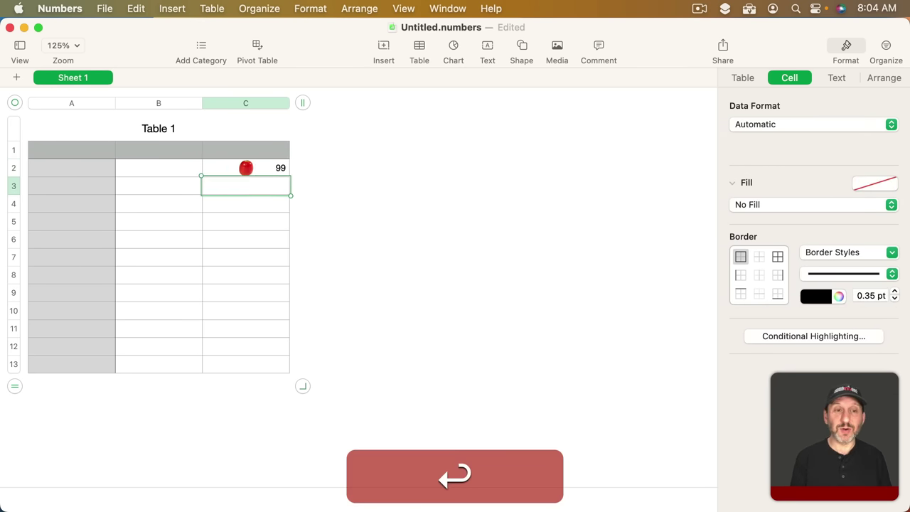
{"action": "left_click", "coordinate": [267, 169]}
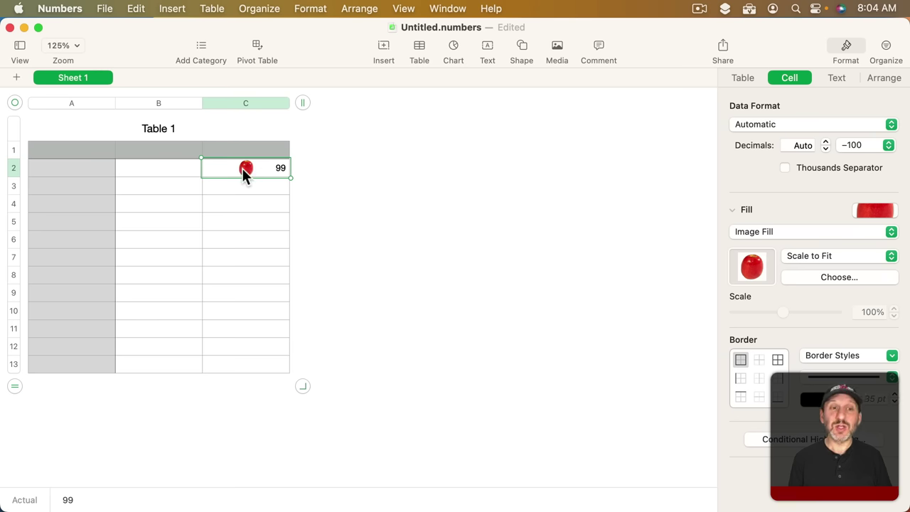
{"action": "key", "text": "BackSpace"}
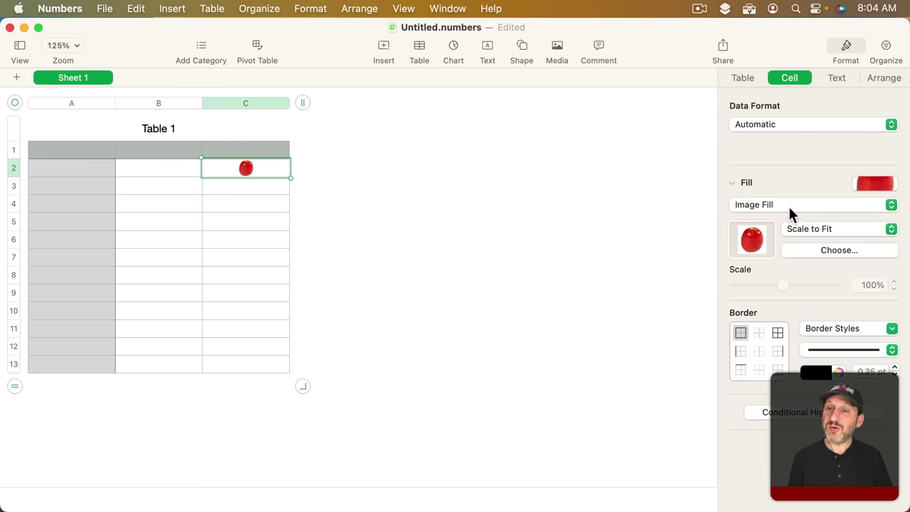
Try Scale to Fill for cell C2's image fill and switch the scaling to Tile
{"action": "left_click", "coordinate": [801, 226]}
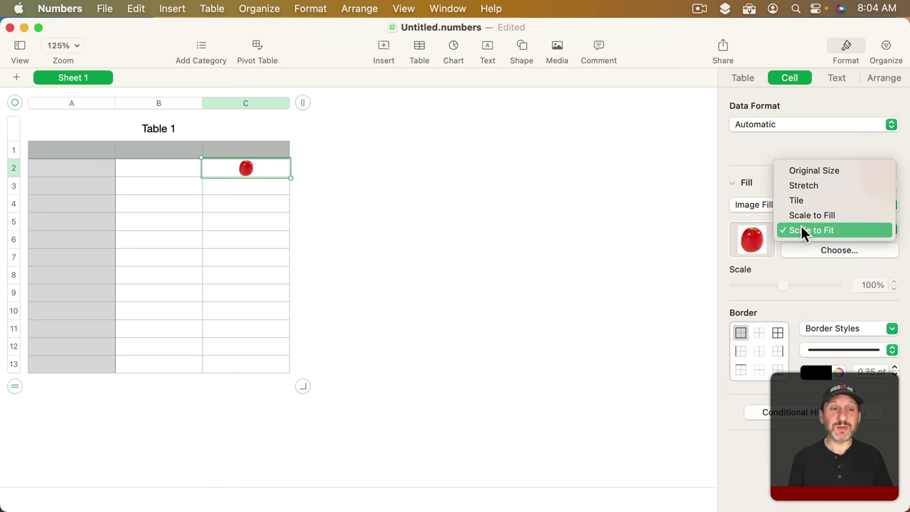
{"action": "left_click", "coordinate": [803, 215]}
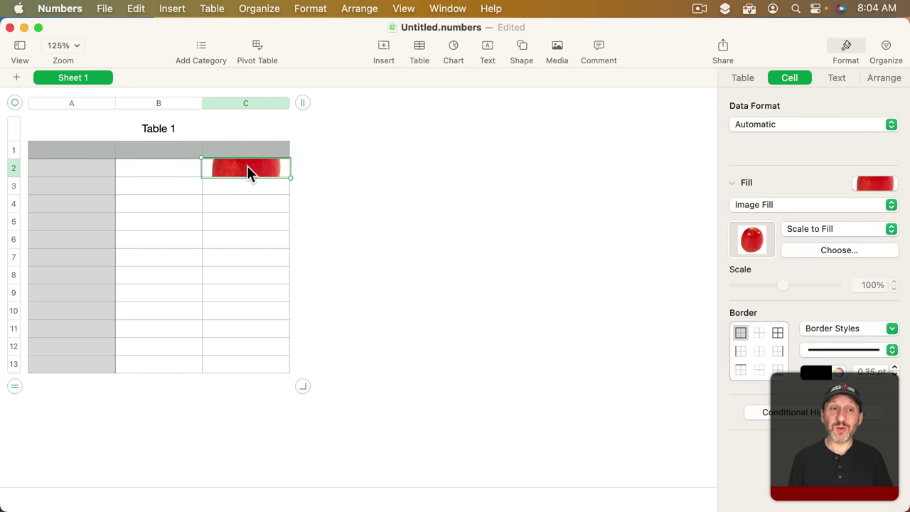
{"action": "left_click", "coordinate": [810, 222]}
{"action": "left_click", "coordinate": [809, 213]}
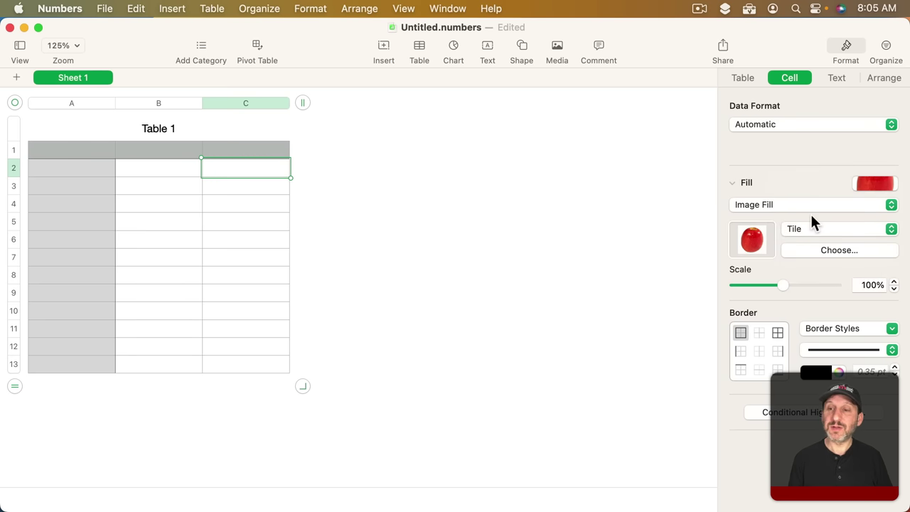
Reduce the scale of cell C2's tiled apple image fill to 10%
{"action": "left_click_drag", "start_coordinate": [781, 282], "coordinate": [730, 279]}
{"action": "left_click", "coordinate": [719, 283]}
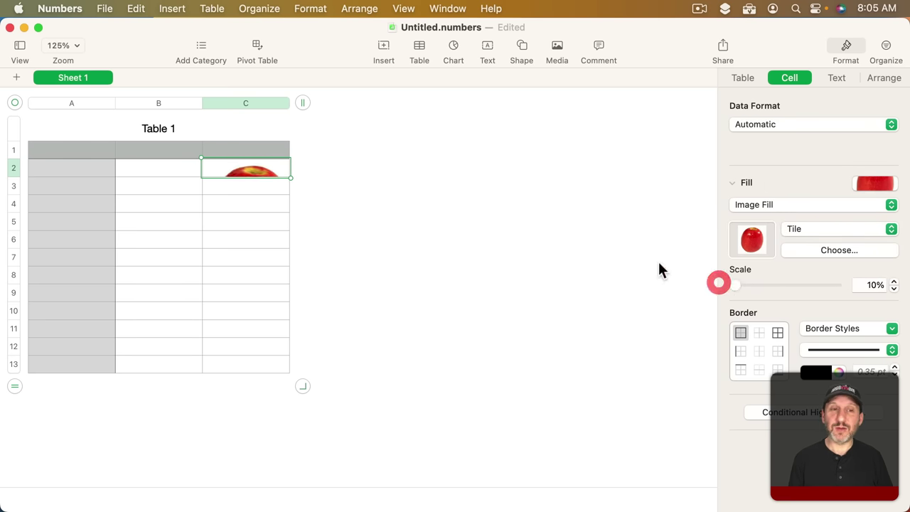
Try widening column C and making row 2 taller around the tiled image, and undo both size changes
{"action": "left_click_drag", "start_coordinate": [289, 103], "coordinate": [621, 121]}
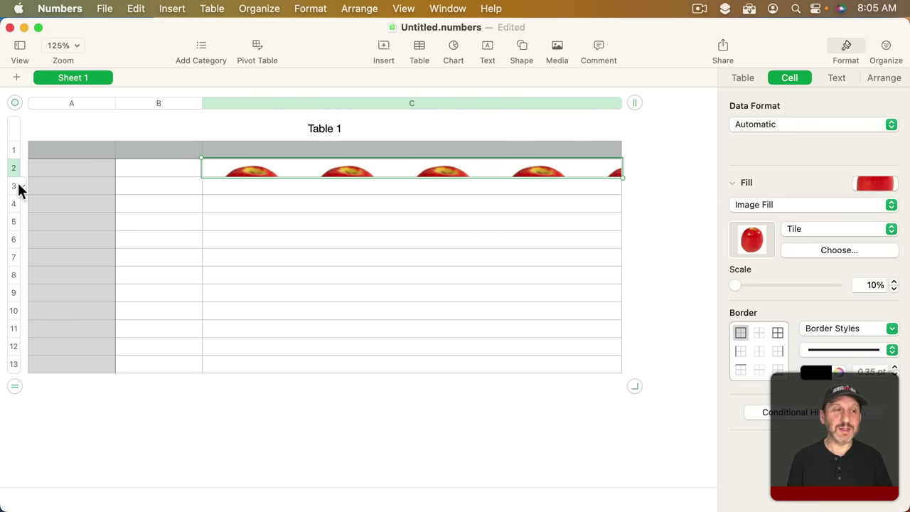
{"action": "left_click_drag", "start_coordinate": [15, 177], "coordinate": [29, 366]}
{"action": "key", "text": "super+z"}
{"action": "key", "text": "super+z"}
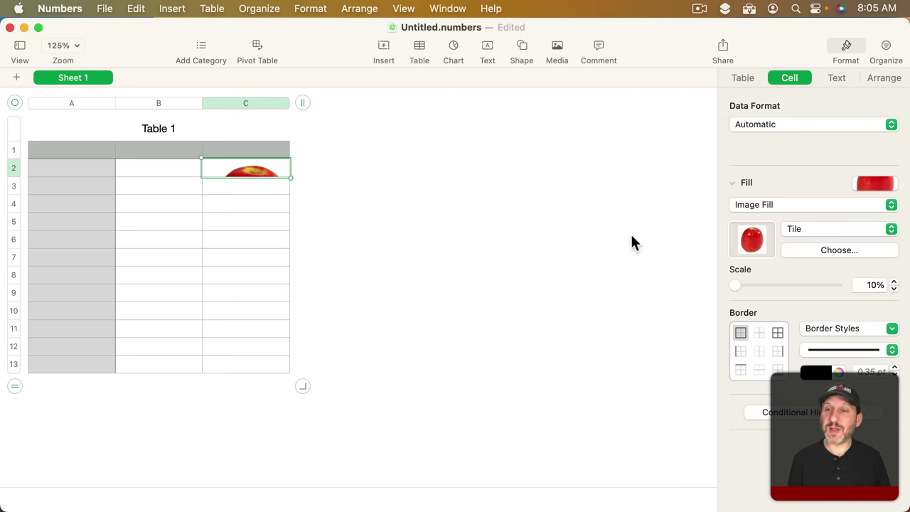
Try Stretch for cell C2's image fill and switch the scaling to Scale to Fit
{"action": "left_click", "coordinate": [824, 233]}
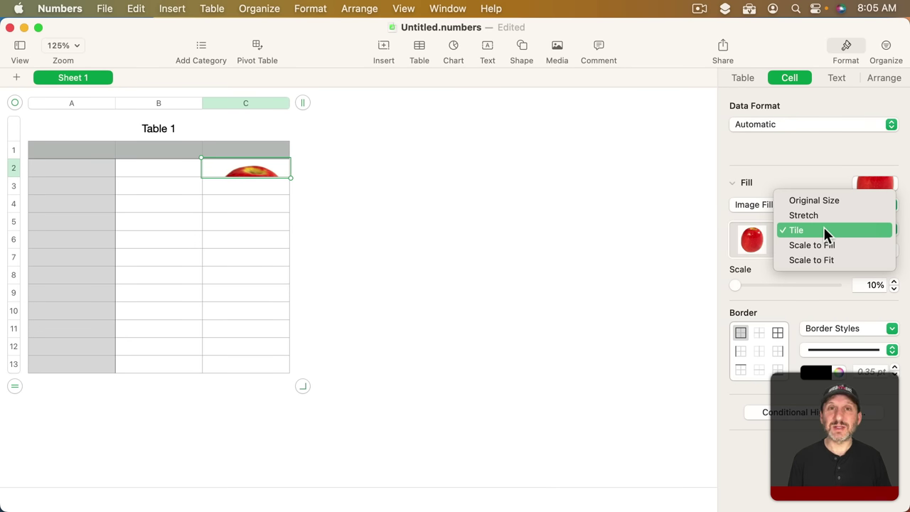
{"action": "left_click", "coordinate": [820, 214]}
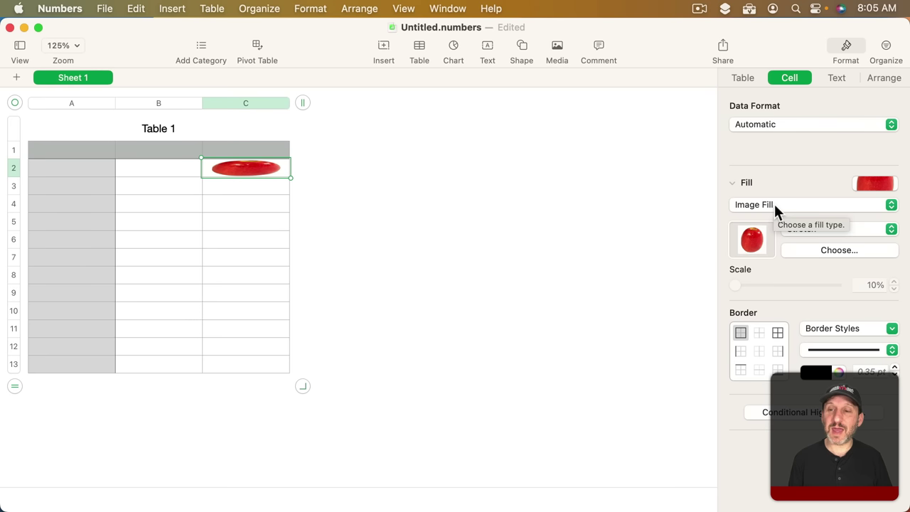
{"action": "left_click", "coordinate": [791, 228]}
{"action": "left_click", "coordinate": [793, 217]}
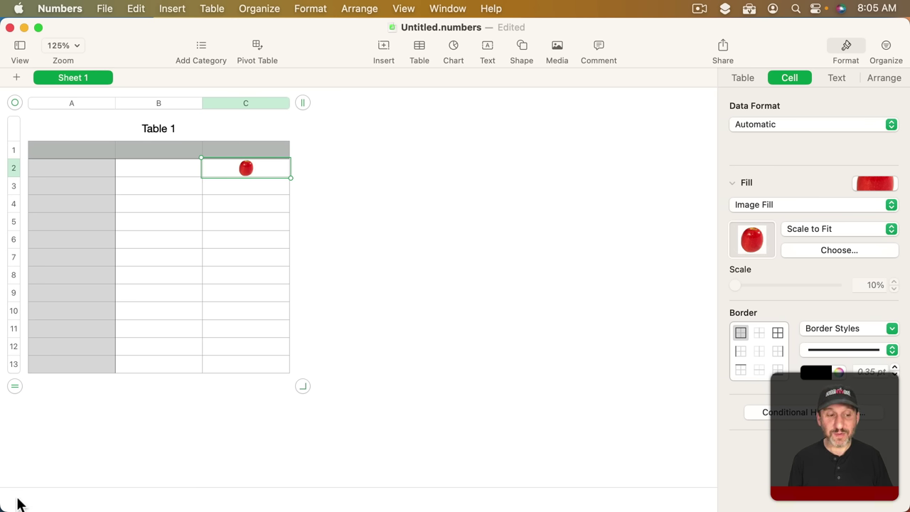
Enter 42 in cell C2 over the fitted apple image and clear the value again
{"action": "left_click", "coordinate": [262, 171]}
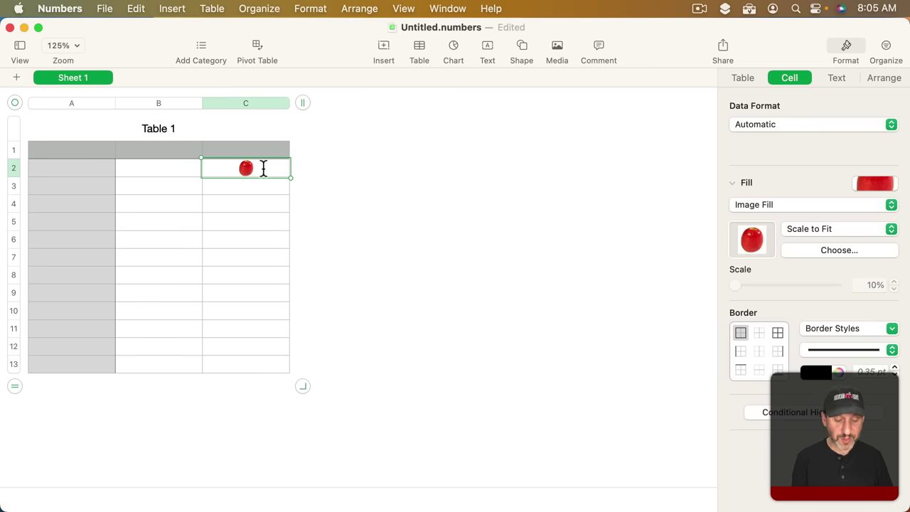
{"action": "type", "text": "42"}
{"action": "key", "text": "Return"}
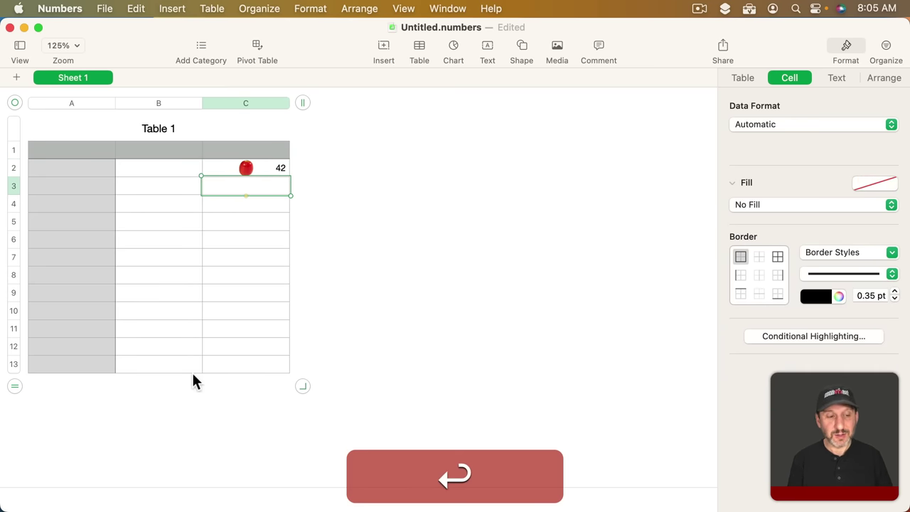
{"action": "left_click", "coordinate": [280, 170]}
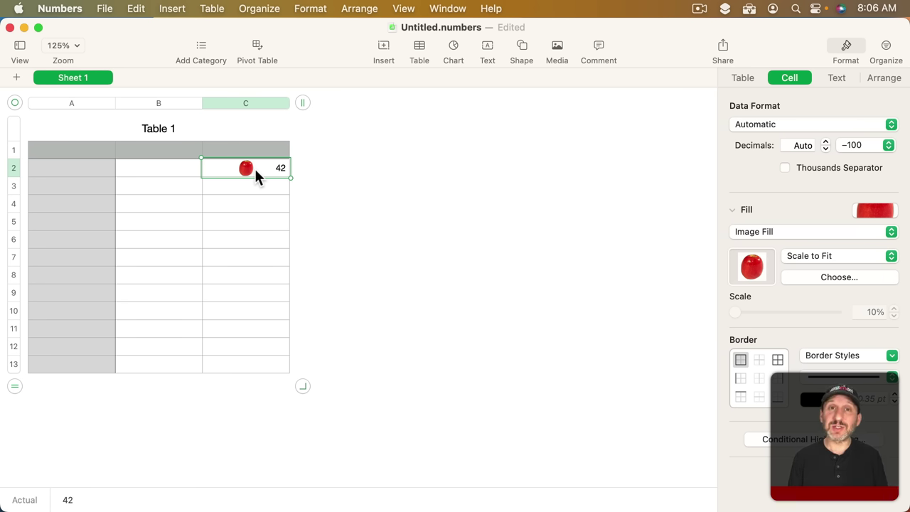
{"action": "key", "text": "BackSpace"}
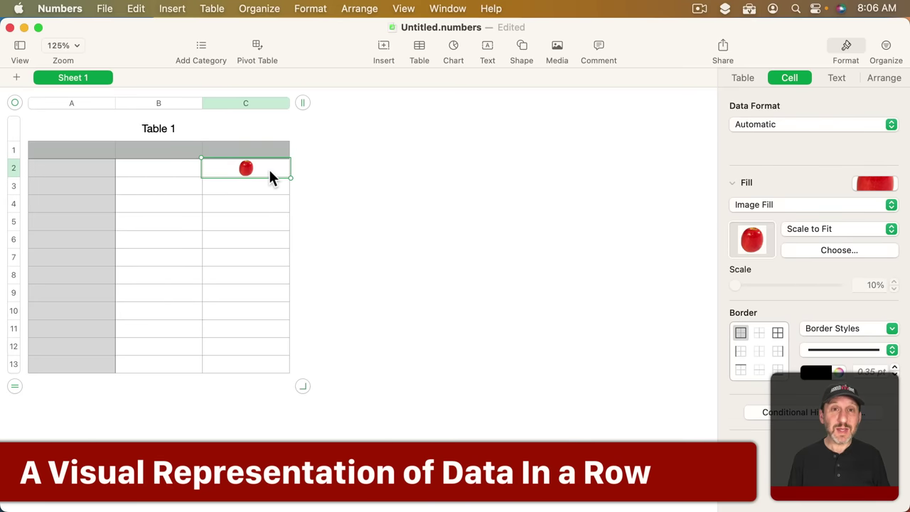
Enter Apple in cell A2 and the quantity 40 in cell B2
{"action": "left_click", "coordinate": [89, 172]}
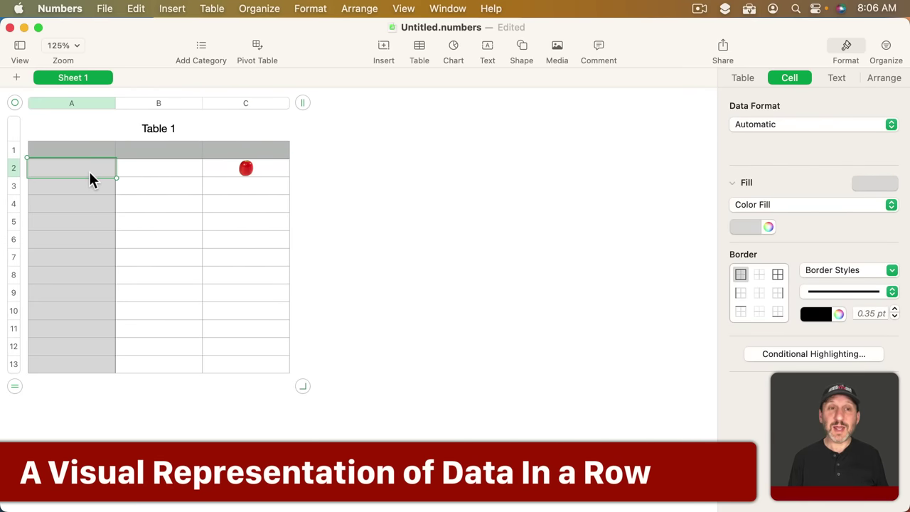
{"action": "type", "text": "Apple"}
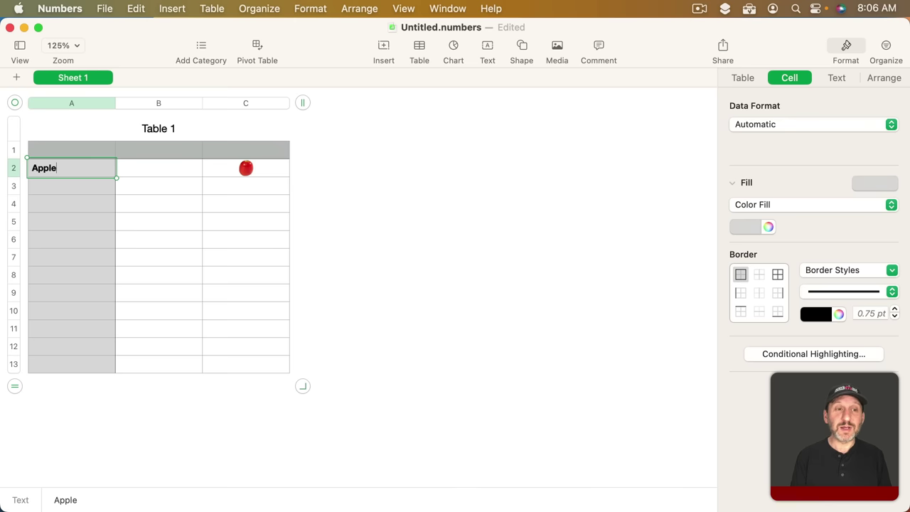
{"action": "key", "text": "Right"}
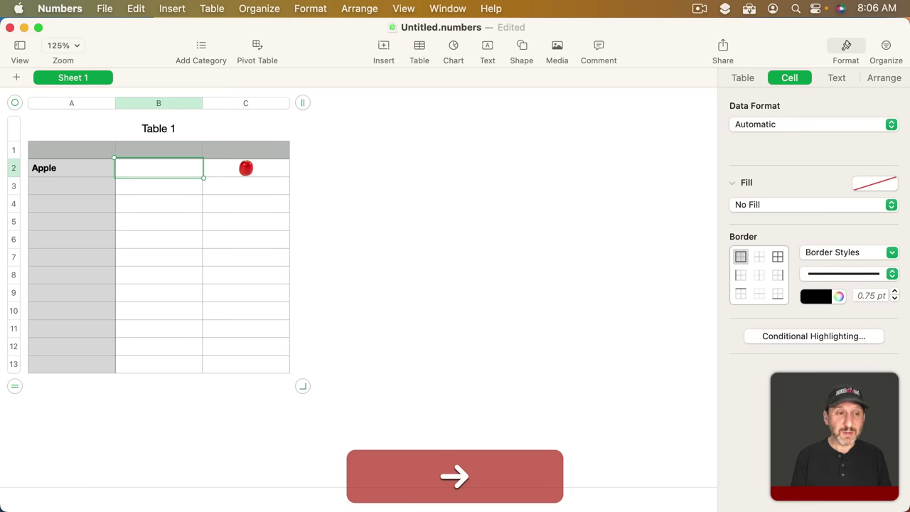
{"action": "type", "text": "40"}
Label the header row's columns A, B and C as Product, Quantity and Image
{"action": "key", "text": "Up"}
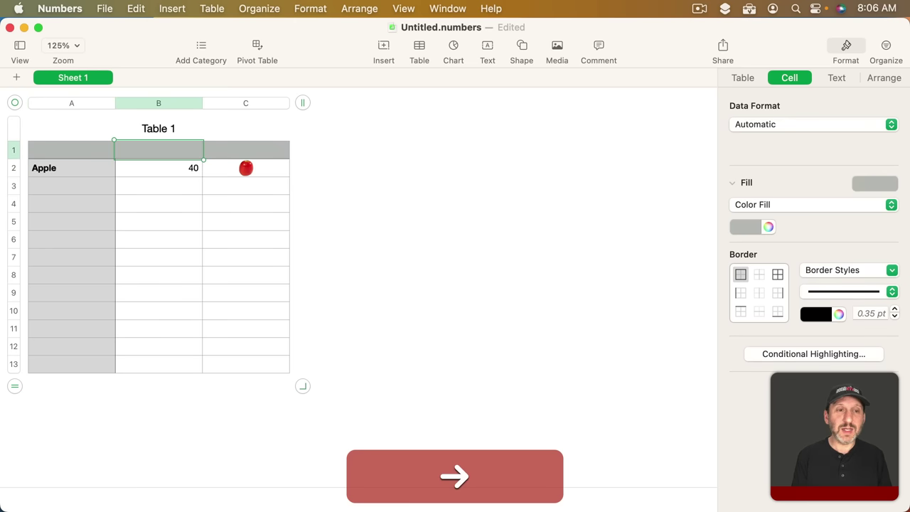
{"action": "key", "text": "Right"}
{"action": "type", "text": "Image"}
{"action": "key", "text": "Left"}
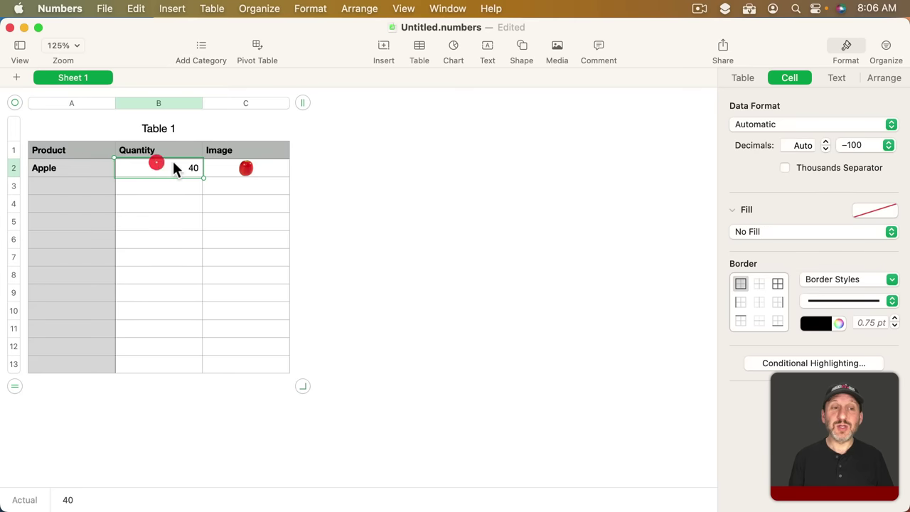
{"action": "left_click", "coordinate": [287, 168]}
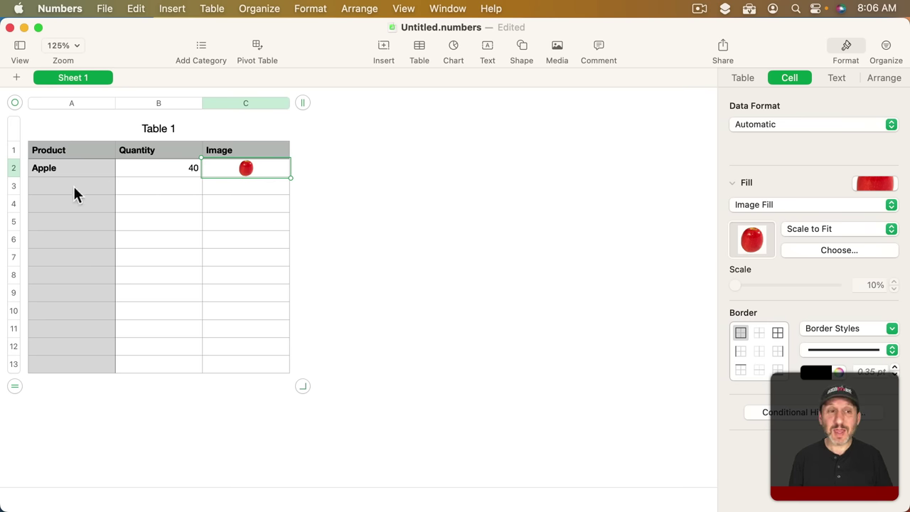
Make rows 2 through 13 taller together, to a little over twice their height, so the apple image enlarges
{"action": "left_click", "coordinate": [14, 175]}
{"action": "left_click", "coordinate": [14, 363], "text": "shift"}
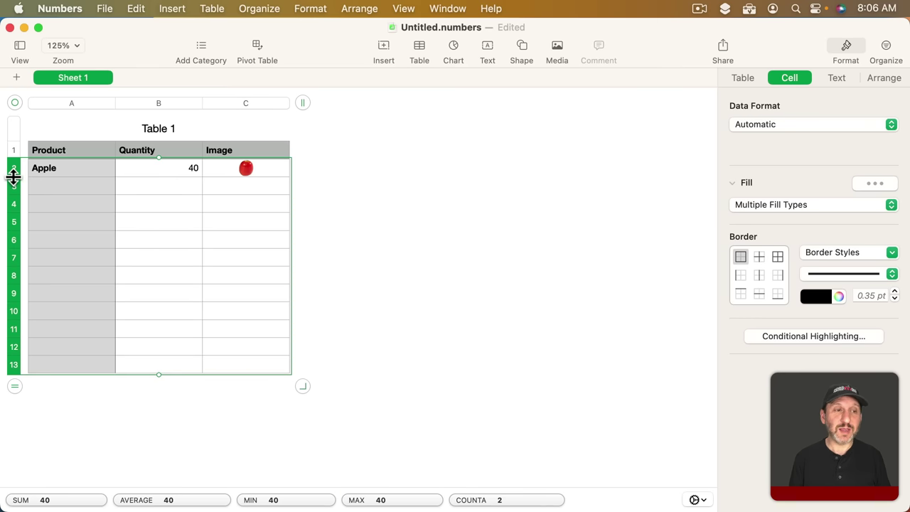
{"action": "left_click_drag", "start_coordinate": [13, 177], "coordinate": [13, 202]}
{"action": "left_click", "coordinate": [354, 207]}
{"action": "left_click", "coordinate": [255, 172]}
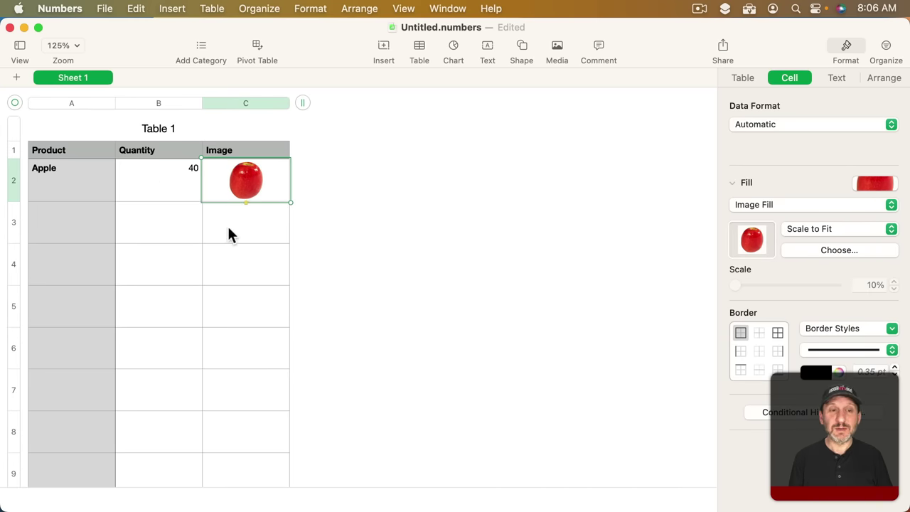
{"action": "left_click_drag", "start_coordinate": [228, 227], "coordinate": [233, 349]}
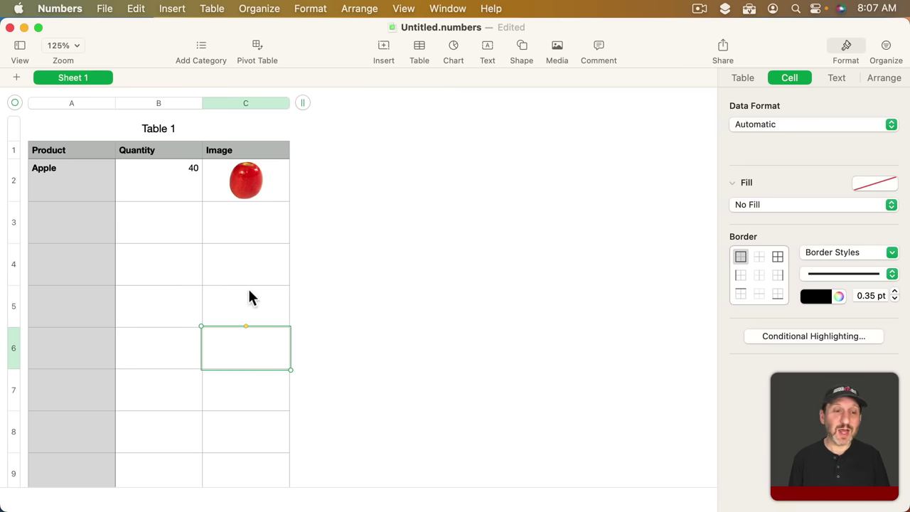
{"action": "left_click", "coordinate": [244, 392]}
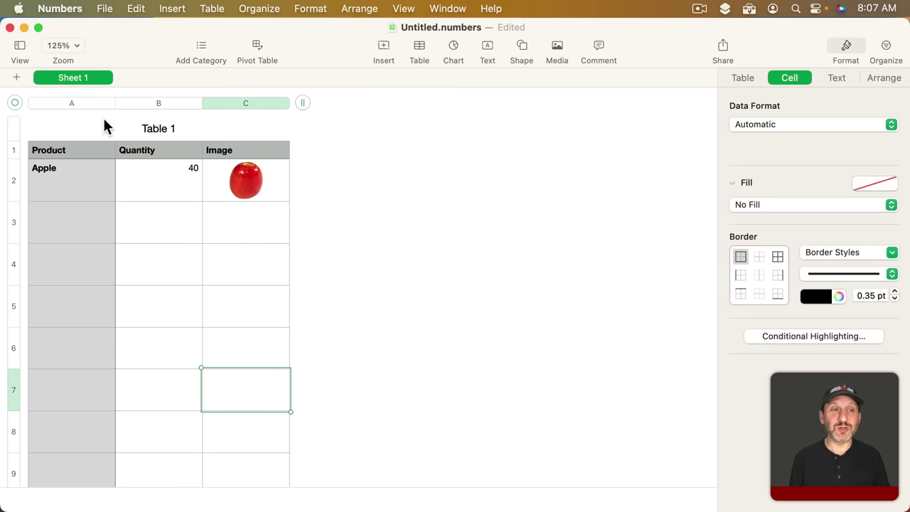
{"action": "left_click", "coordinate": [253, 182]}
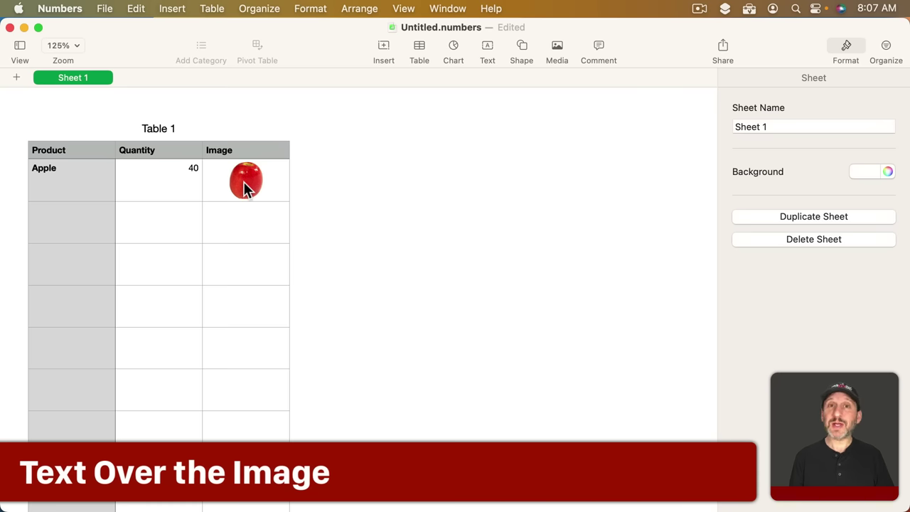
Search the emoji and symbols picker for "check" and insert a plain check mark over the apple image in cell C2
{"action": "left_click", "coordinate": [243, 181]}
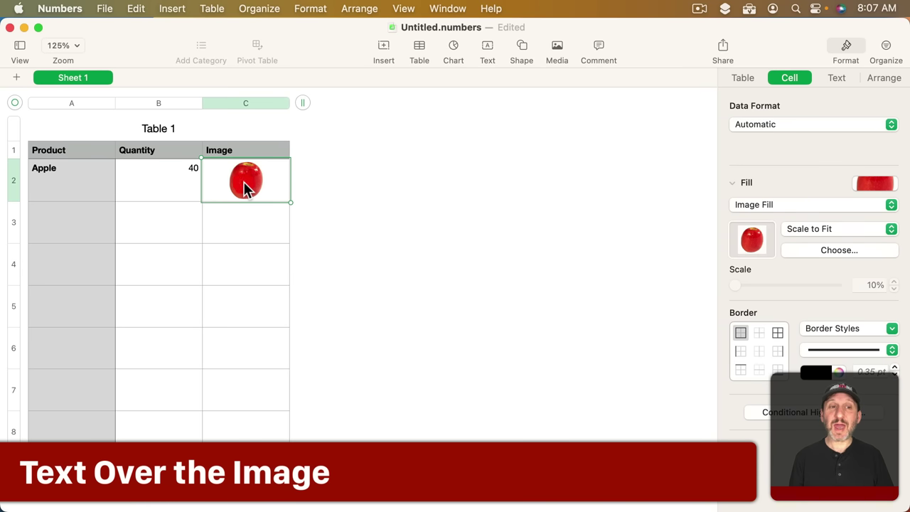
{"action": "left_click", "coordinate": [243, 181]}
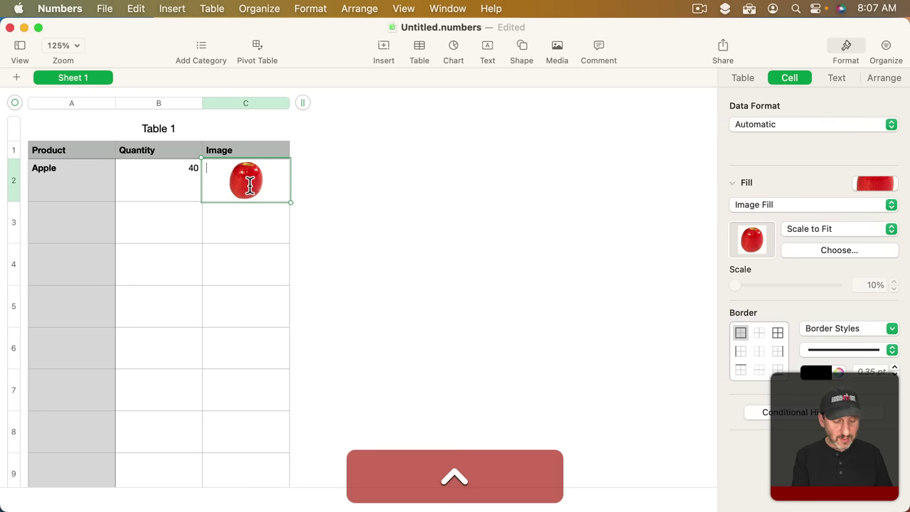
{"action": "key", "text": "ctrl+super+space"}
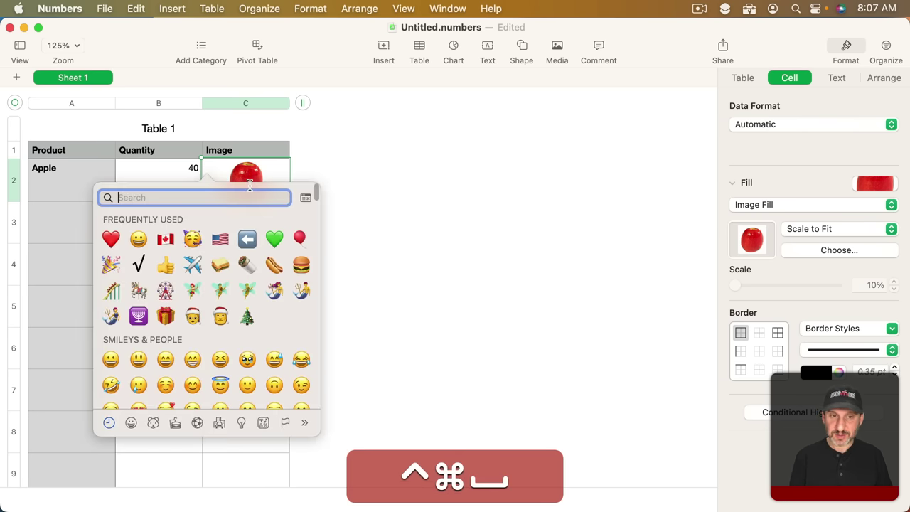
{"action": "type", "text": "check"}
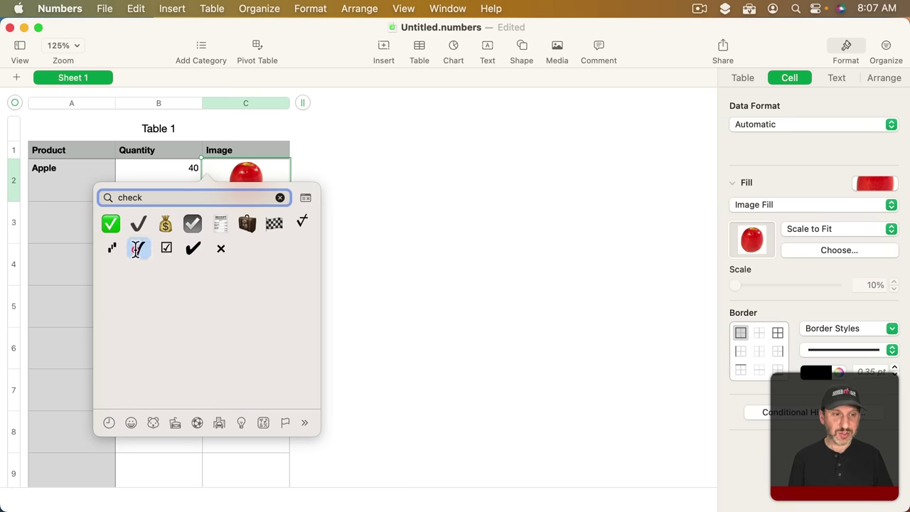
{"action": "left_click", "coordinate": [137, 248]}
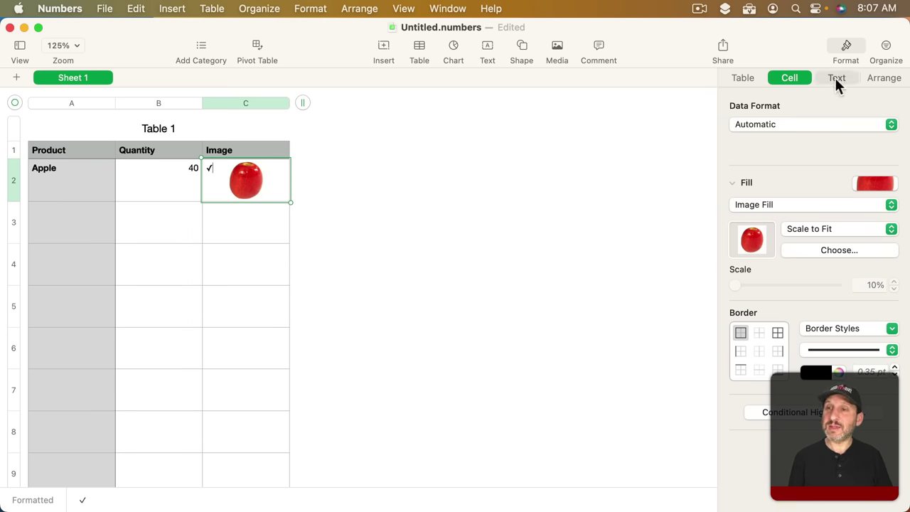
Center the check mark horizontally and vertically in cell C2 and set its font size to 27 pt
{"action": "left_click", "coordinate": [836, 78]}
{"action": "left_click", "coordinate": [746, 344]}
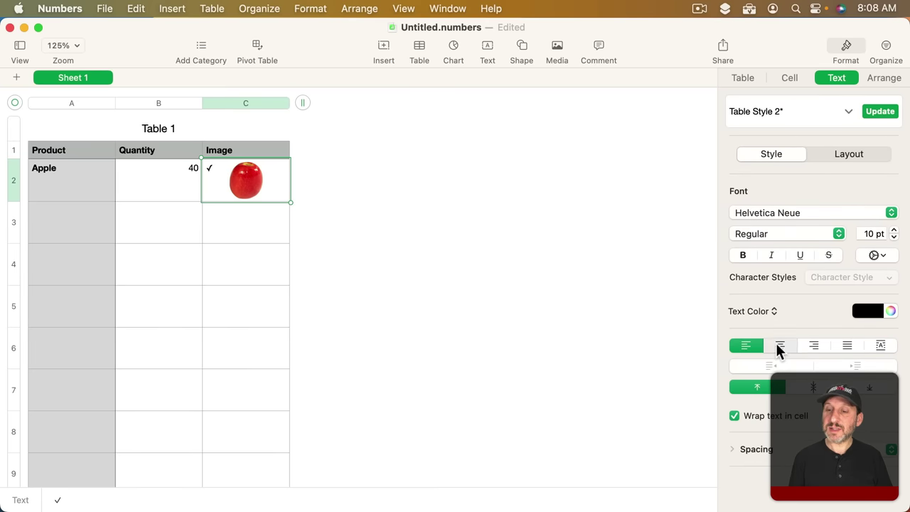
{"action": "left_click", "coordinate": [775, 342]}
{"action": "left_click", "coordinate": [815, 386]}
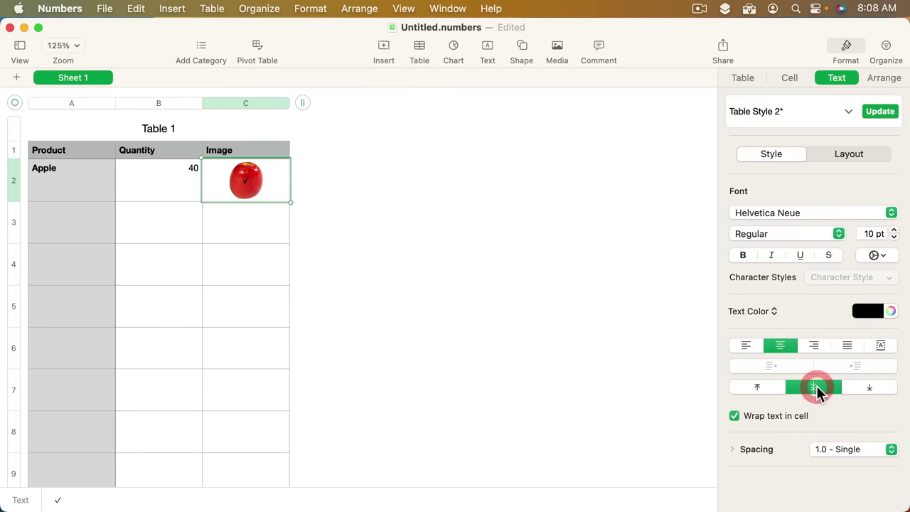
{"action": "left_click", "coordinate": [894, 230]}
{"action": "left_click_drag", "start_coordinate": [894, 230], "coordinate": [894, 232]}
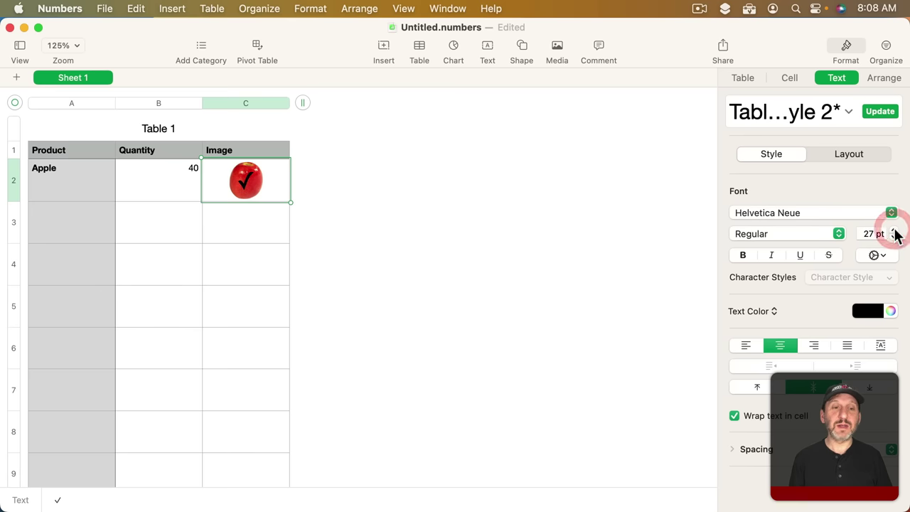
Turn on an outline and a shadow for the check mark in cell C2
{"action": "left_click", "coordinate": [876, 255]}
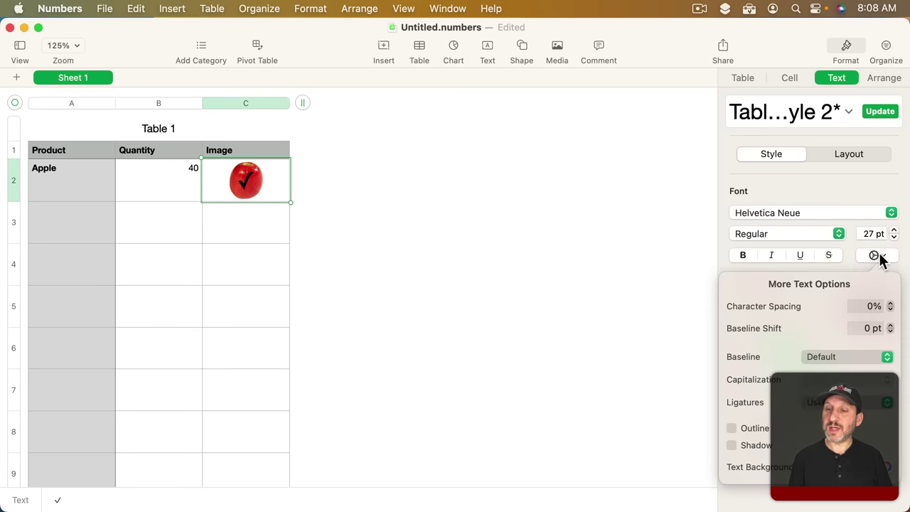
{"action": "left_click", "coordinate": [732, 428]}
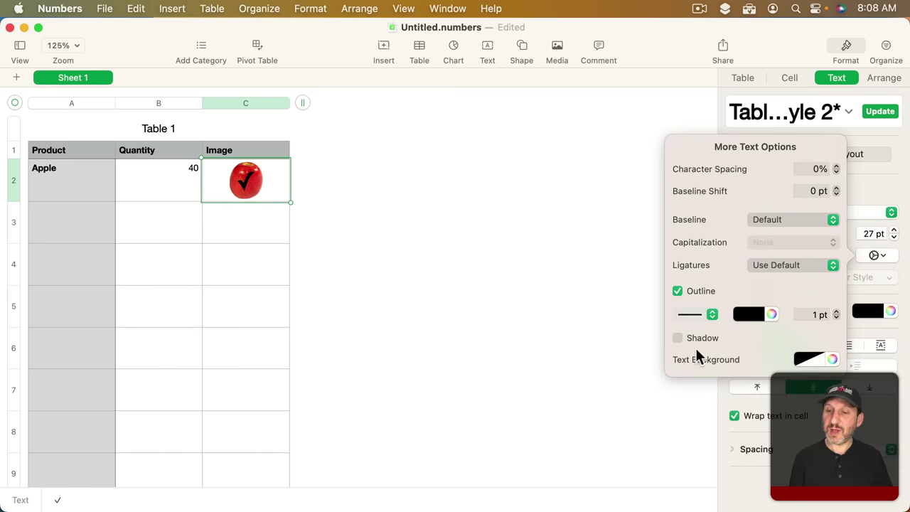
{"action": "left_click", "coordinate": [677, 338]}
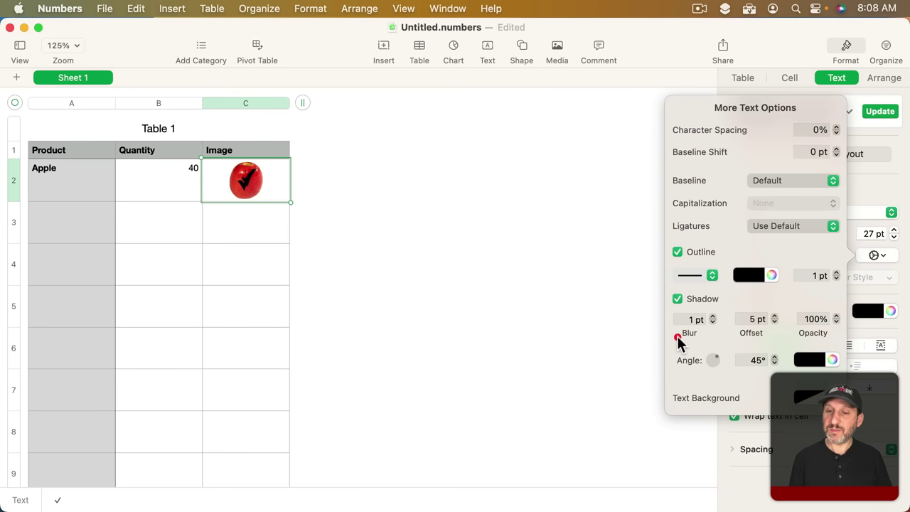
Set the check mark's shadow offset to 0 pt and the shadow opacity to 50%
{"action": "left_click", "coordinate": [773, 316]}
{"action": "left_click", "coordinate": [774, 321]}
{"action": "left_click", "coordinate": [774, 321]}
{"action": "left_click", "coordinate": [773, 321]}
{"action": "left_click", "coordinate": [774, 321]}
{"action": "left_click", "coordinate": [774, 322]}
{"action": "left_click", "coordinate": [774, 321]}
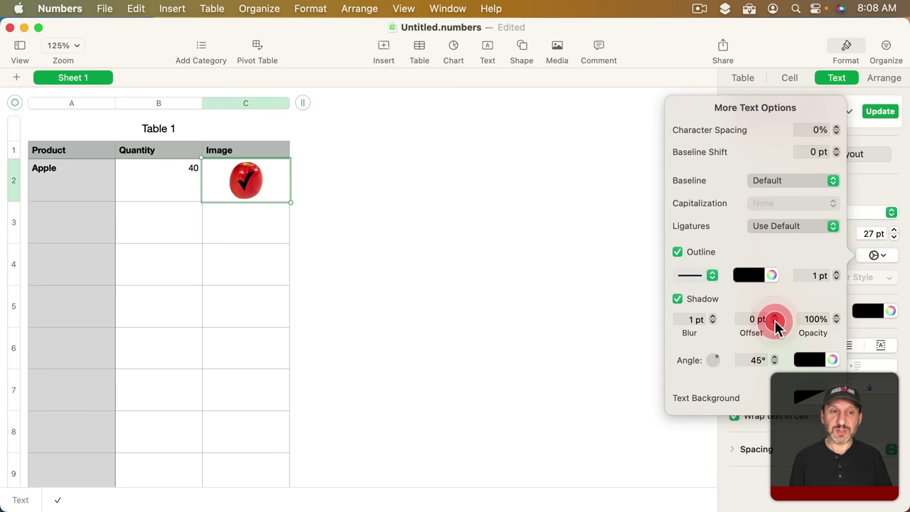
{"action": "left_click", "coordinate": [810, 320]}
{"action": "type", "text": "50"}
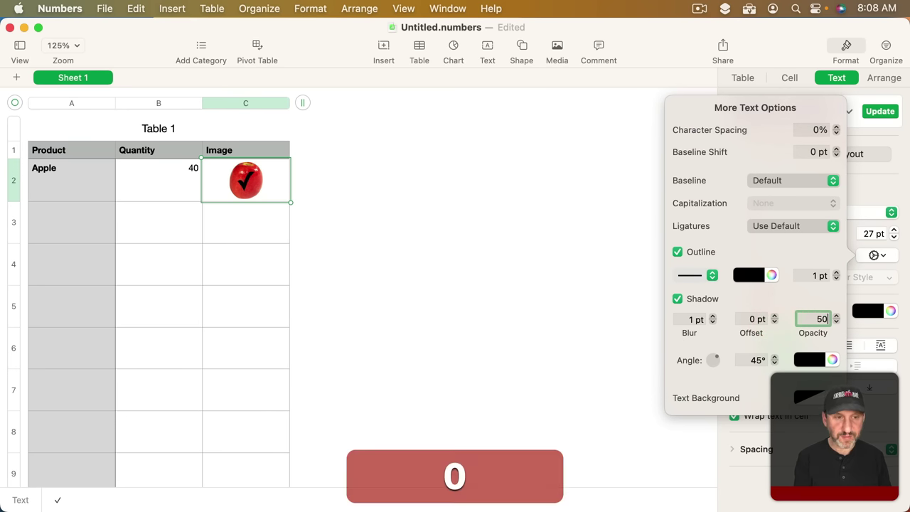
{"action": "key", "text": "Return"}
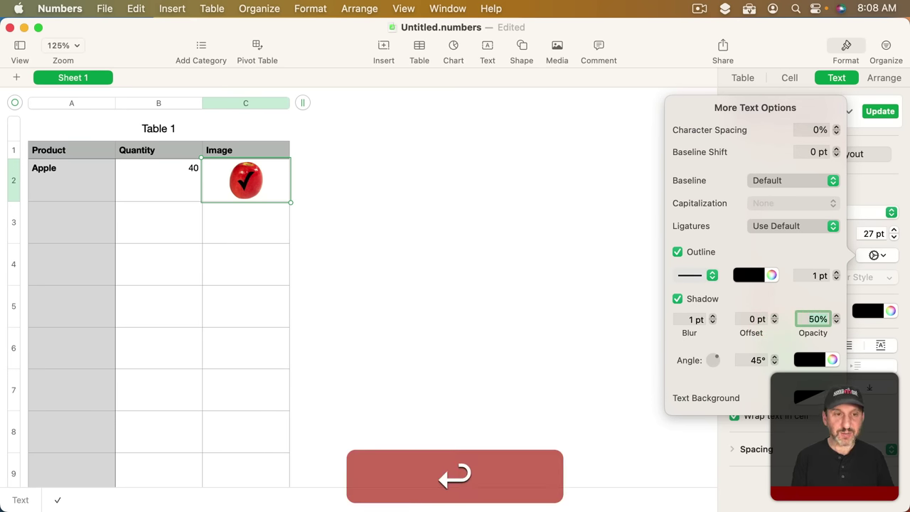
Set the text color of the check mark in cell C2 to white
{"action": "left_click", "coordinate": [858, 292]}
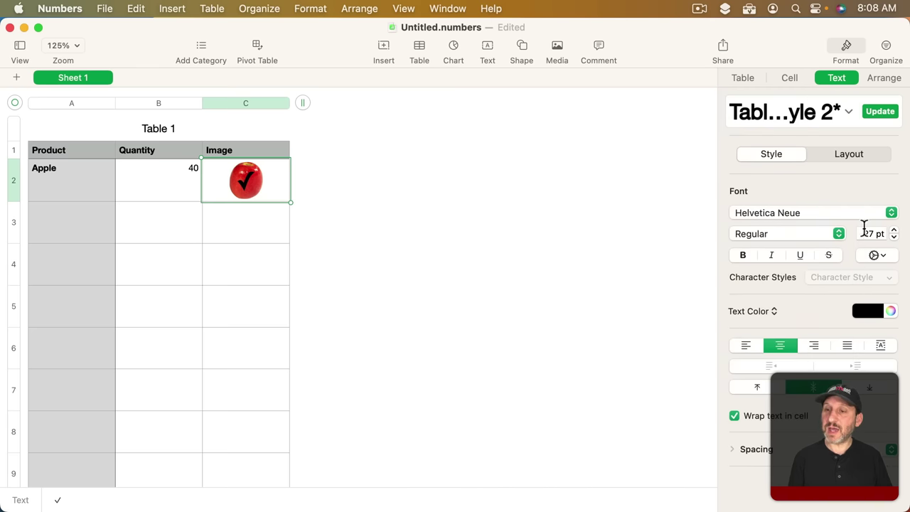
{"action": "left_click", "coordinate": [891, 310]}
{"action": "left_click", "coordinate": [748, 402]}
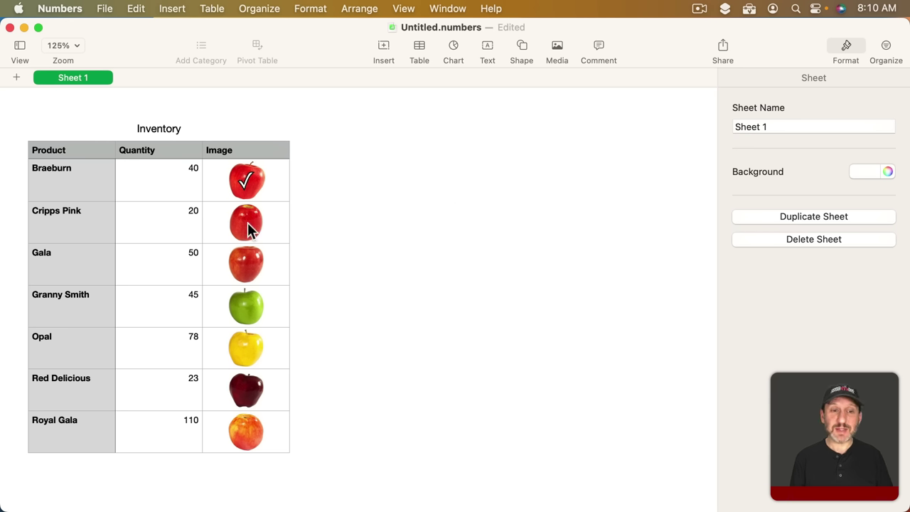
{"action": "left_click", "coordinate": [245, 183]}
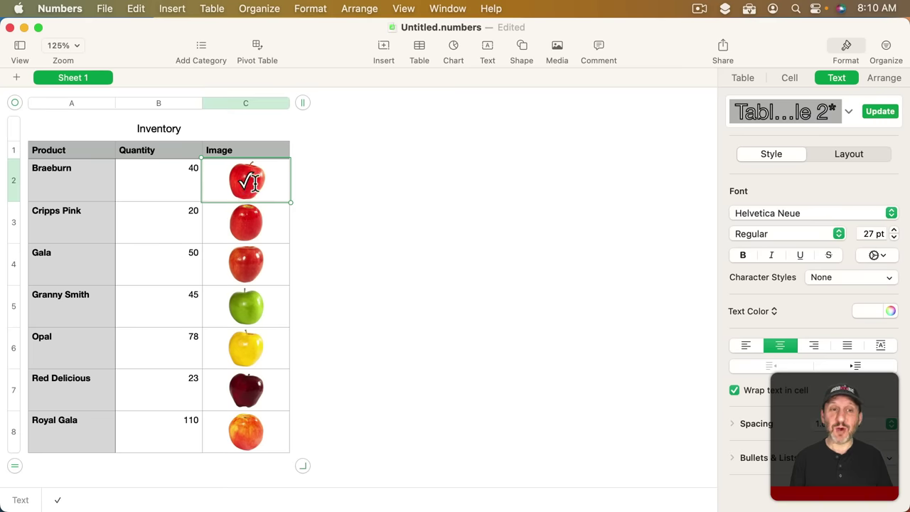
{"action": "left_click_drag", "start_coordinate": [254, 183], "coordinate": [199, 181]}
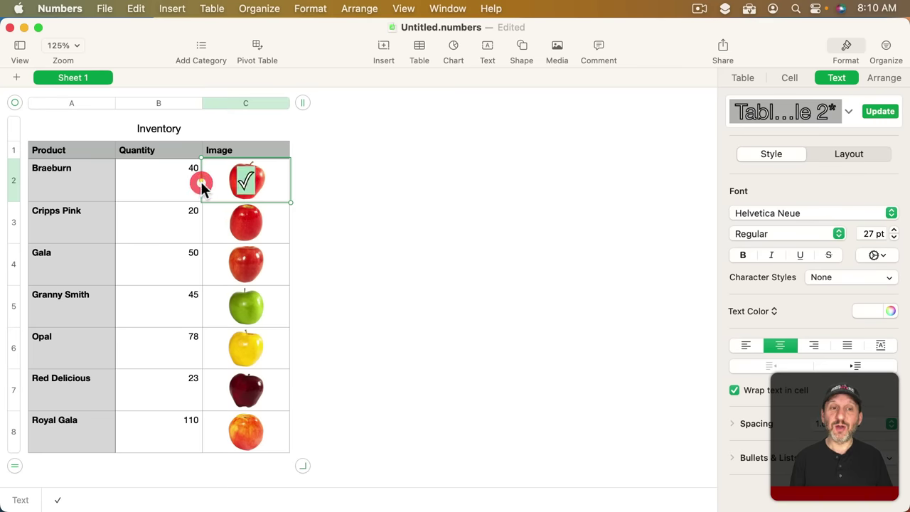
{"action": "left_click", "coordinate": [306, 183]}
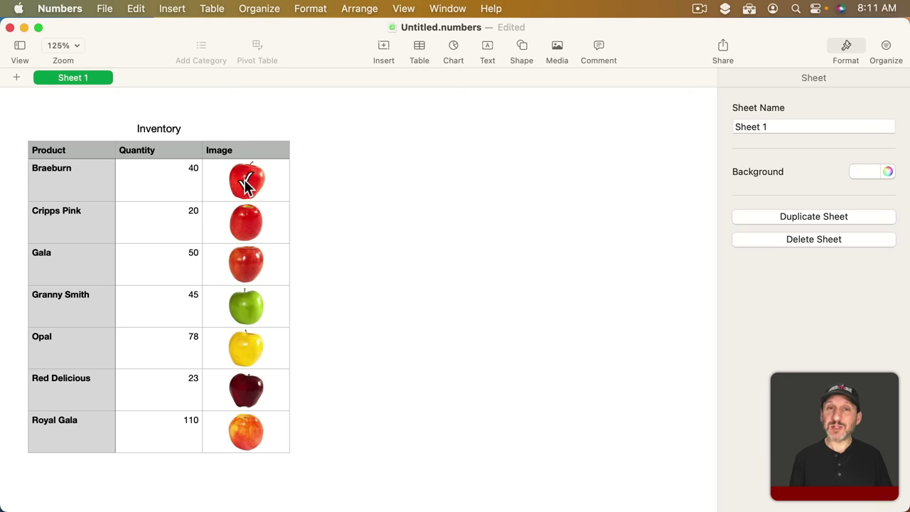
Enter the formula B3*2 over the apple image in cell C3, and clear the cell's content again
{"action": "left_click", "coordinate": [244, 227]}
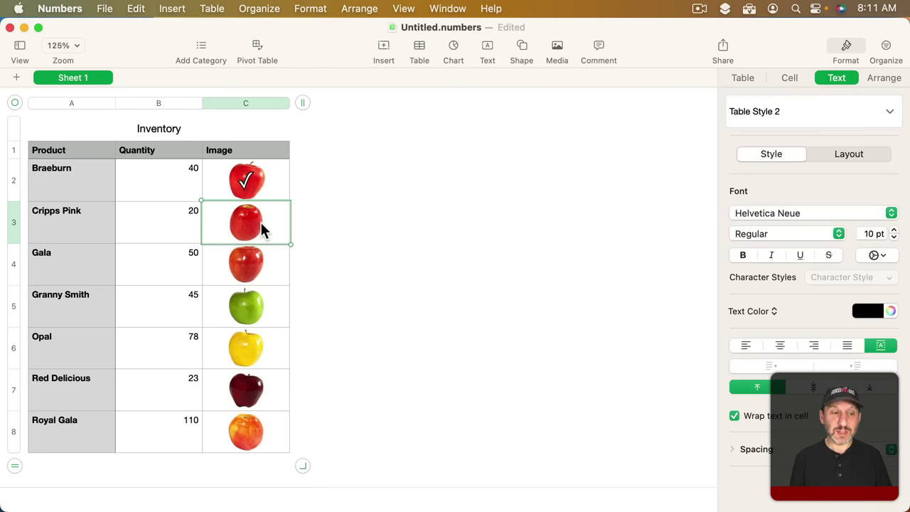
{"action": "key", "text": "="}
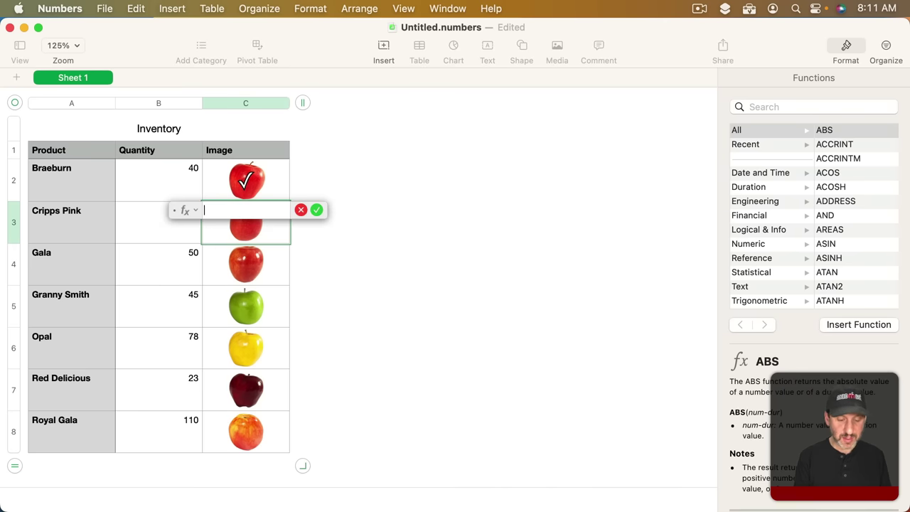
{"action": "left_click", "coordinate": [157, 225]}
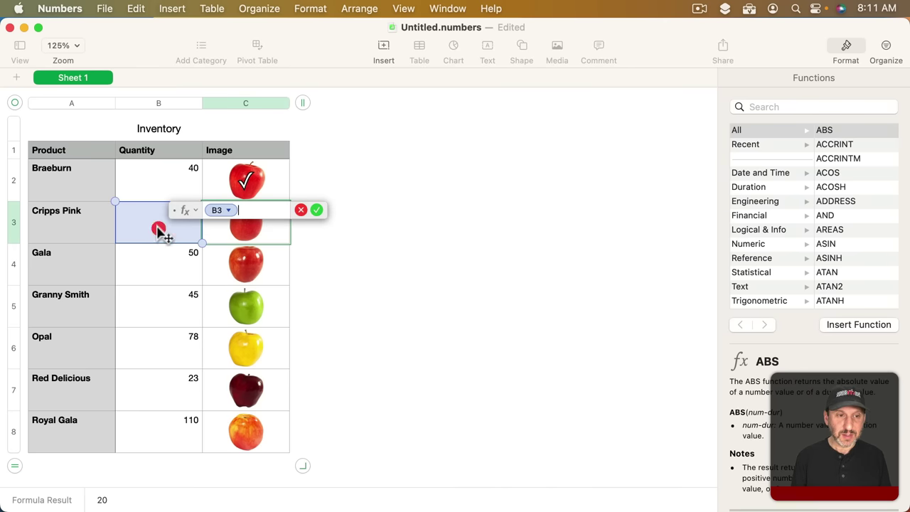
{"action": "type", "text": "*2"}
{"action": "key", "text": "Return"}
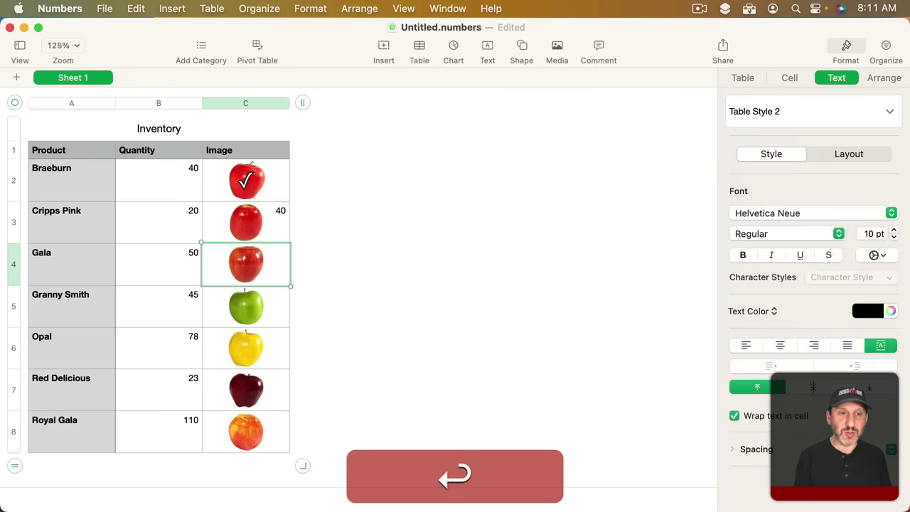
{"action": "left_click", "coordinate": [257, 229]}
{"action": "key", "text": "Delete"}
{"action": "left_click", "coordinate": [257, 183]}
{"action": "double_click", "coordinate": [257, 183]}
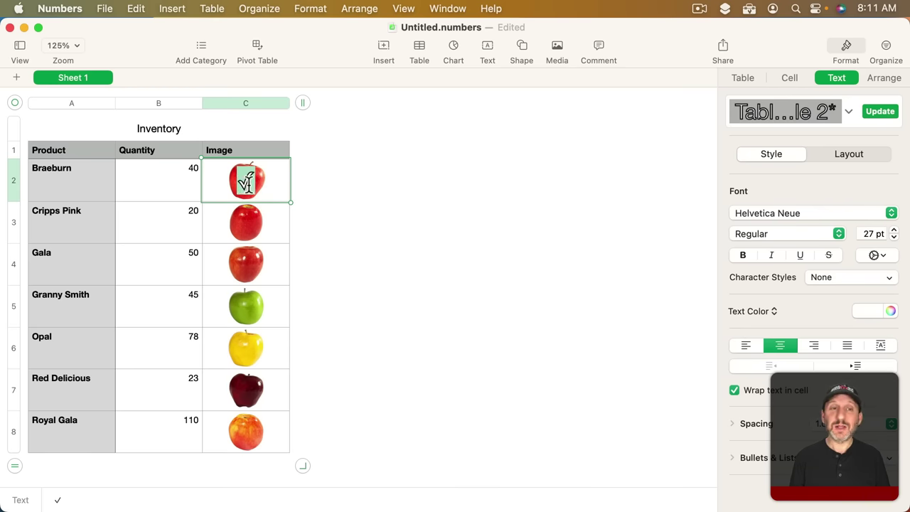
{"action": "left_click", "coordinate": [322, 187]}
Add a plain table without headers beside the Inventory table and reduce it to one column and one row
{"action": "left_click", "coordinate": [418, 47]}
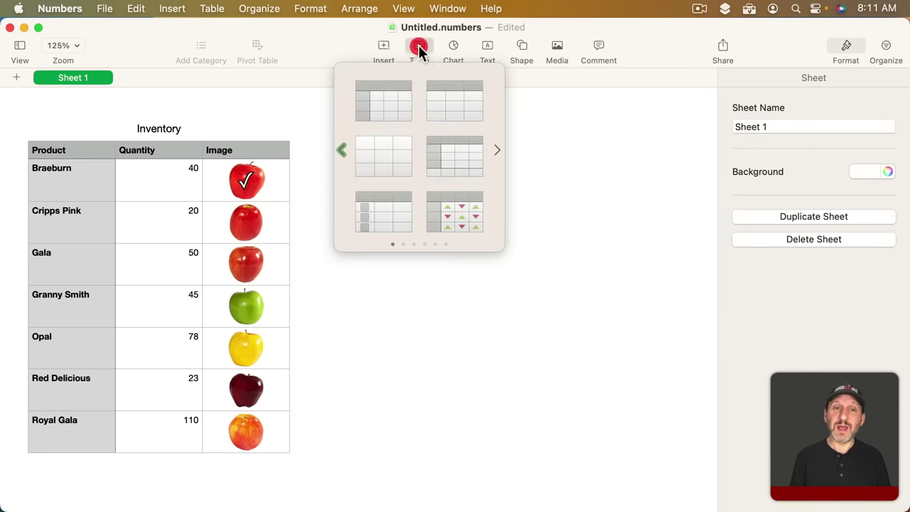
{"action": "left_click", "coordinate": [386, 163]}
{"action": "left_click_drag", "start_coordinate": [706, 104], "coordinate": [371, 104]}
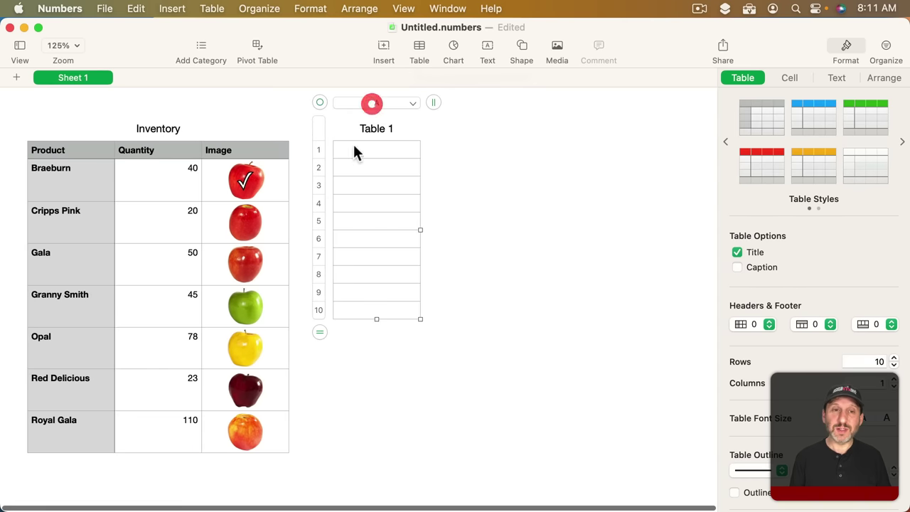
{"action": "left_click_drag", "start_coordinate": [319, 331], "coordinate": [313, 164]}
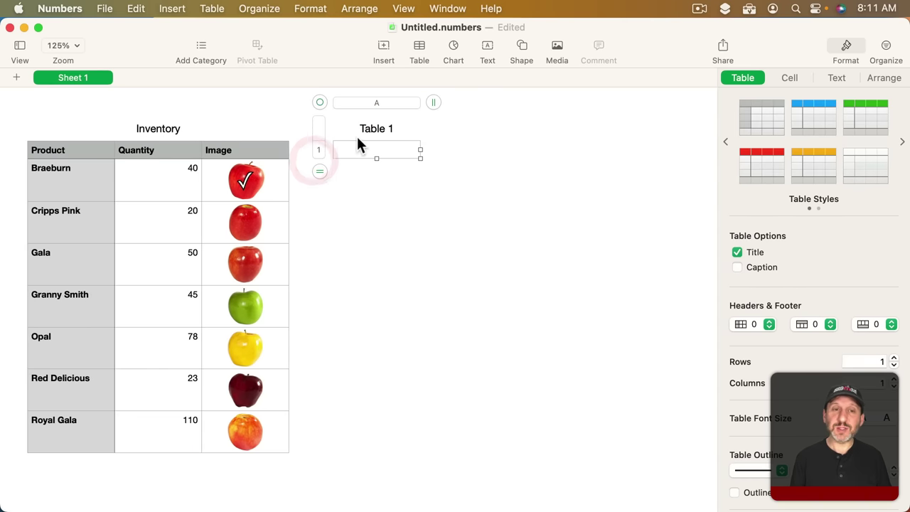
Enter Gala in the single cell of Table 1
{"action": "left_click", "coordinate": [371, 148]}
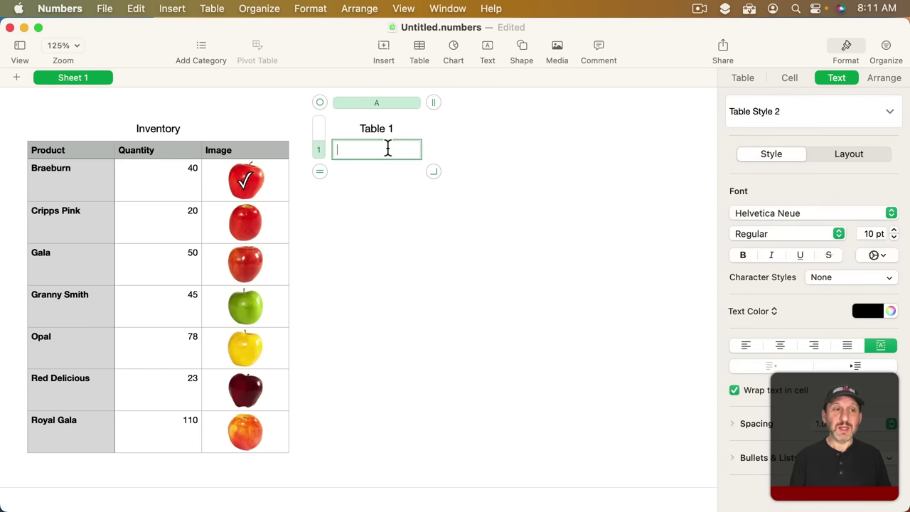
{"action": "type", "text": "Gala"}
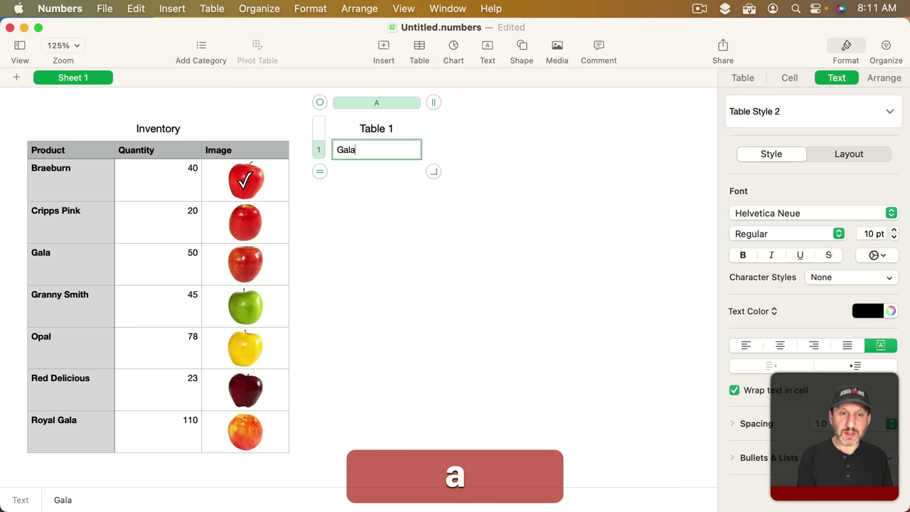
{"action": "left_click", "coordinate": [402, 217]}
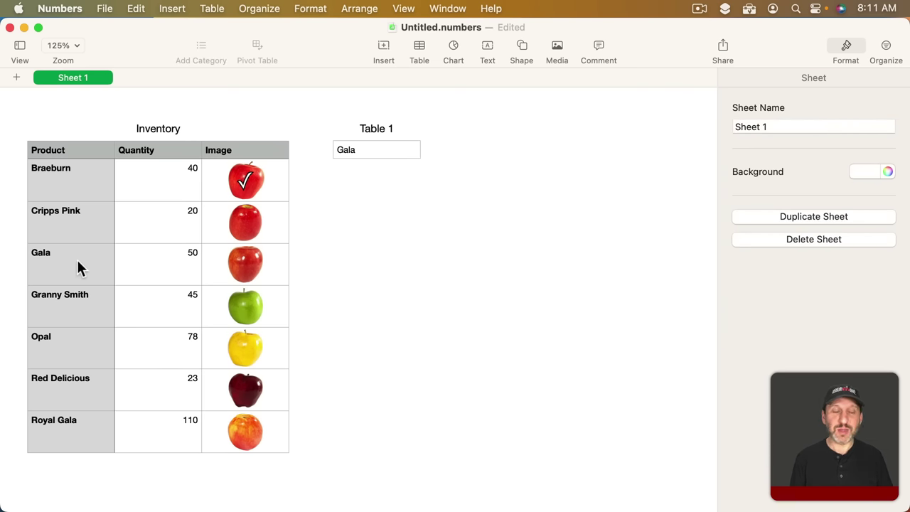
Replace the check mark in Inventory cell C2 with an IF formula whose condition compares A2 with cell A1 of Table 1
{"action": "left_click", "coordinate": [270, 182]}
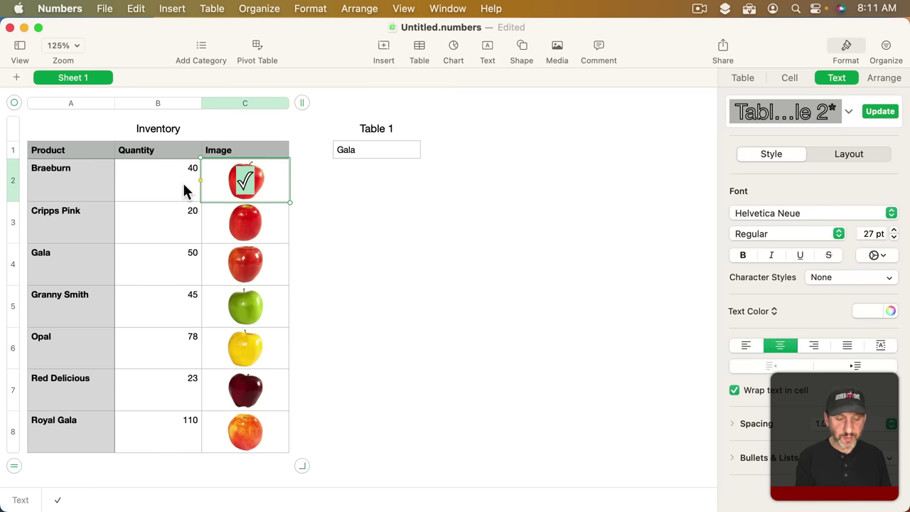
{"action": "key", "text": "="}
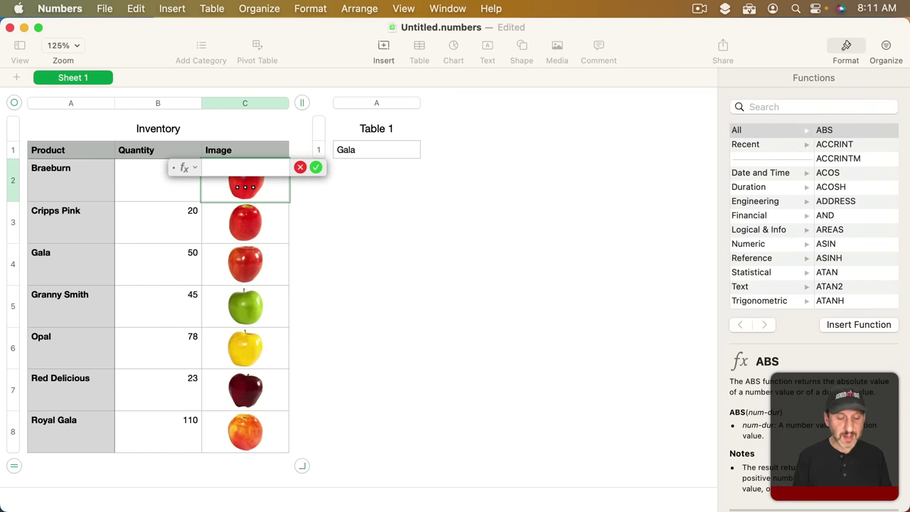
{"action": "type", "text": "if("}
{"action": "left_click", "coordinate": [60, 187]}
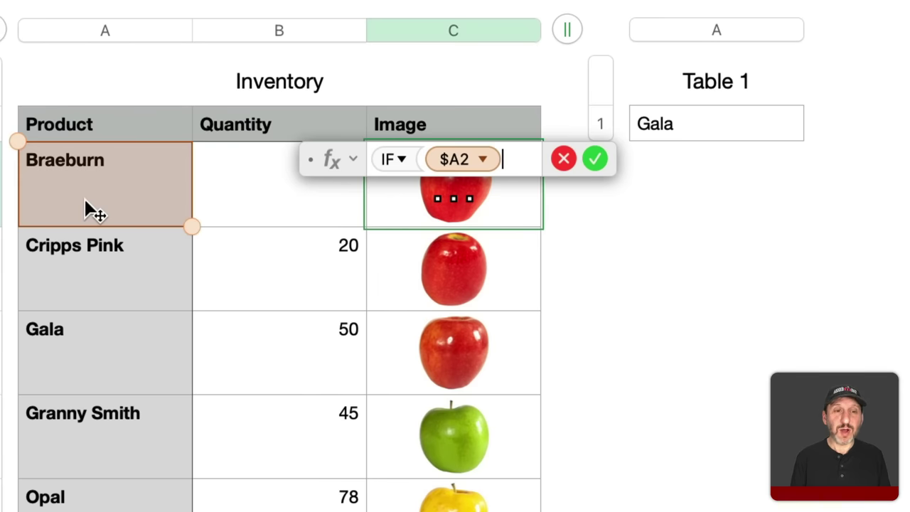
{"action": "type", "text": "="}
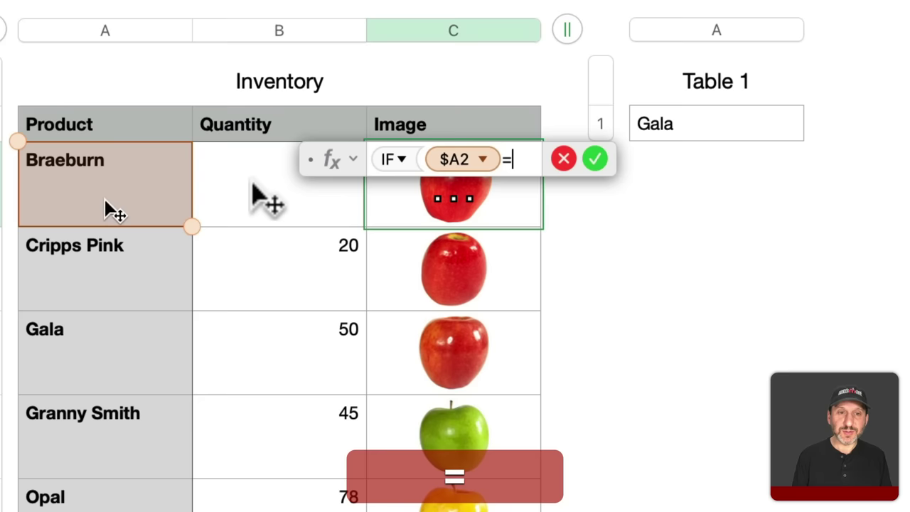
{"action": "left_click", "coordinate": [765, 127]}
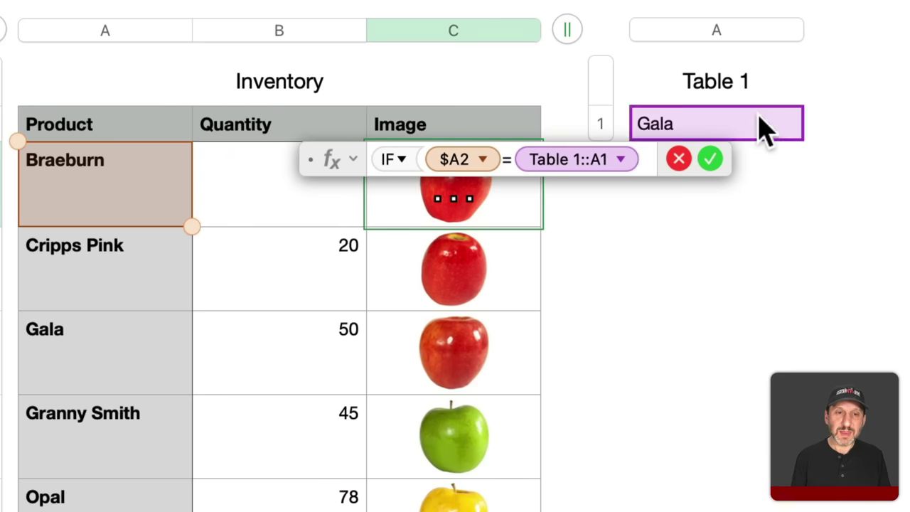
Preserve both the row and the column of the Table 1 A1 reference in the formula
{"action": "left_click", "coordinate": [619, 159]}
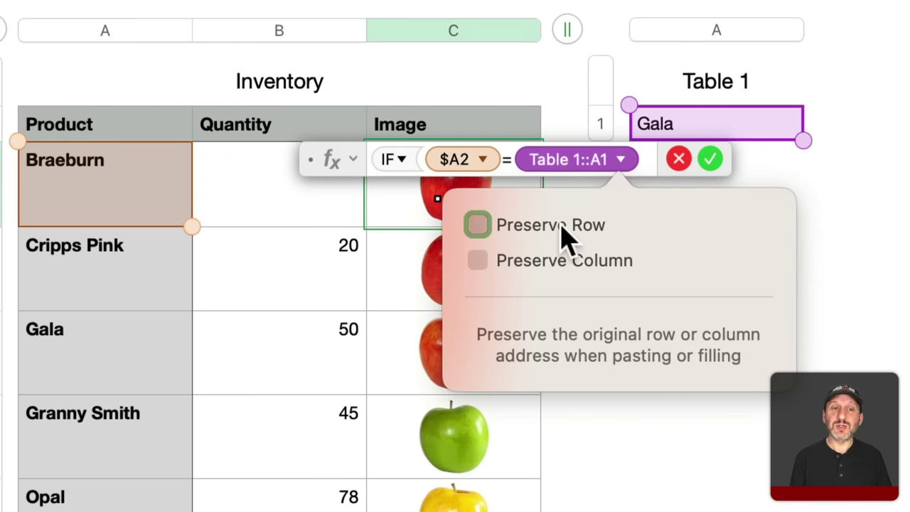
{"action": "left_click", "coordinate": [564, 229]}
{"action": "left_click", "coordinate": [555, 263]}
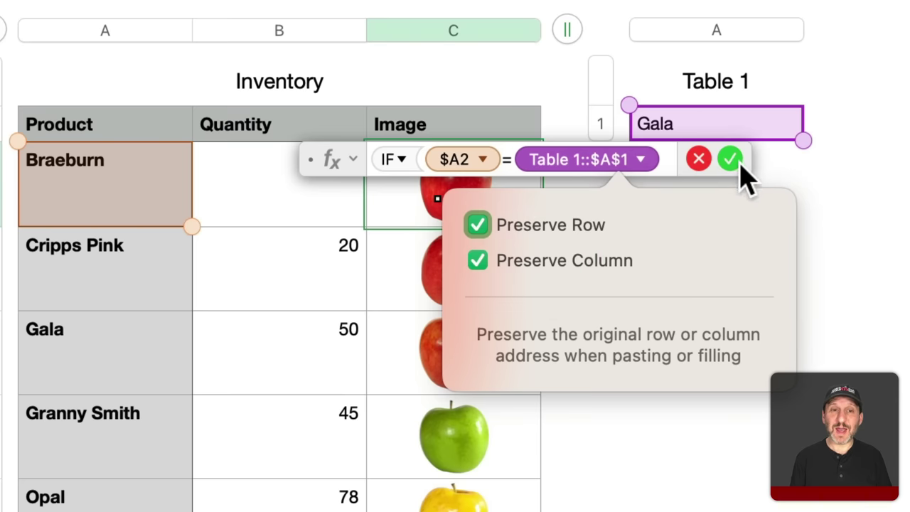
{"action": "left_click", "coordinate": [666, 169]}
{"action": "left_click", "coordinate": [665, 161]}
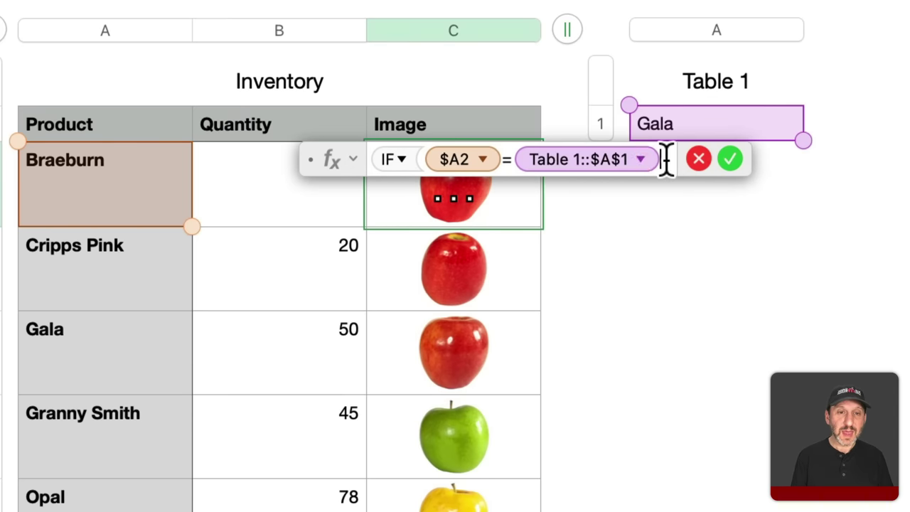
Complete the IF formula with "✓" for a match and an empty string otherwise, and copy cell C2
{"action": "type", "text": ","}
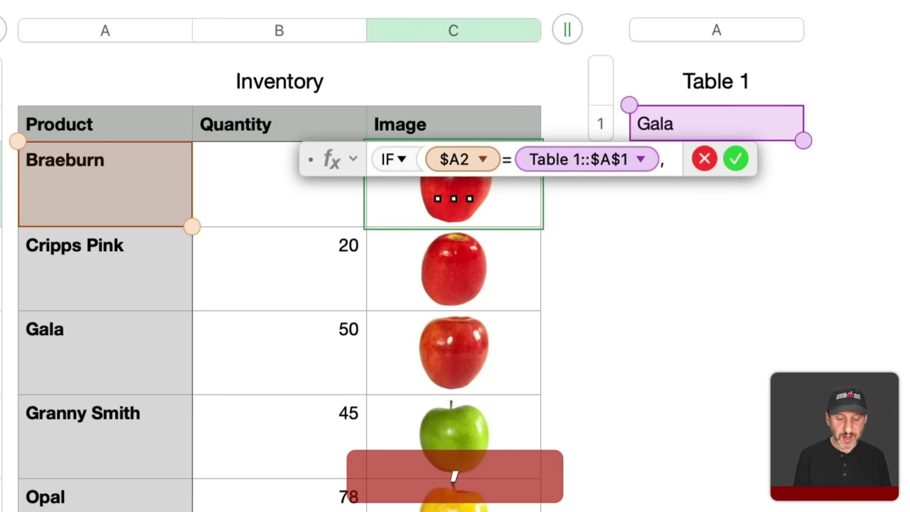
{"action": "type", "text": "\""}
{"action": "key", "text": "ctrl+super+space"}
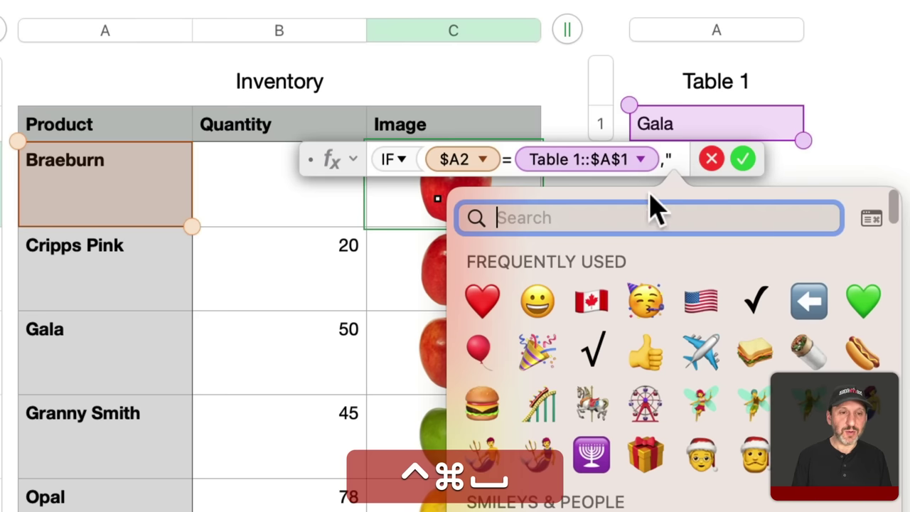
{"action": "left_click", "coordinate": [747, 302]}
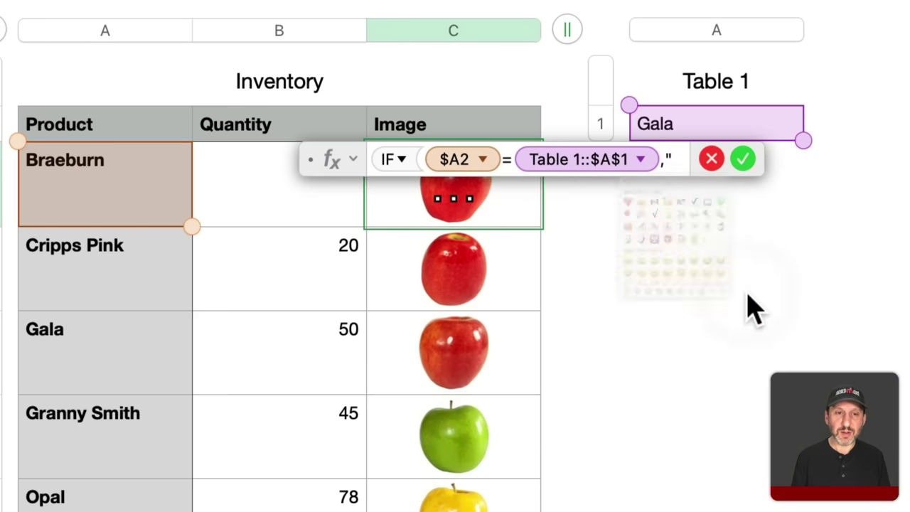
{"action": "key", "text": "shift+BackSpace"}
{"action": "type", "text": "\",\"\""}
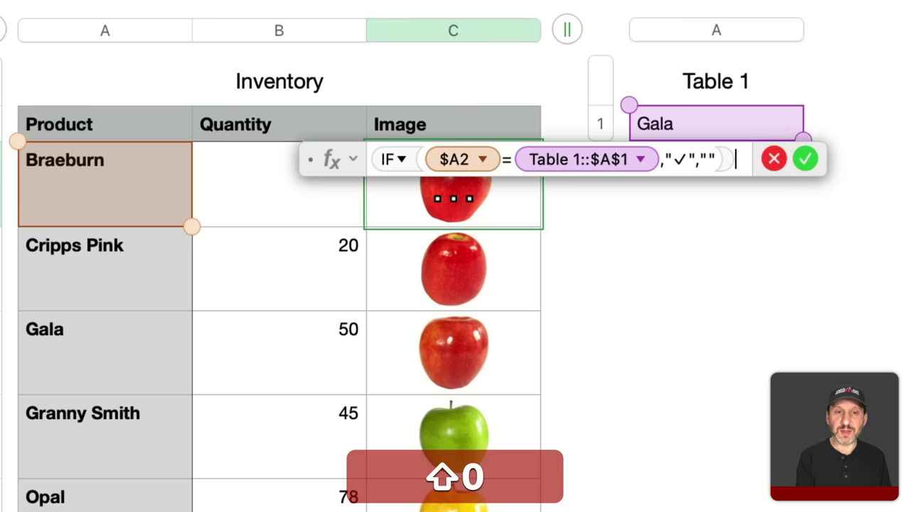
{"action": "key", "text": "Return"}
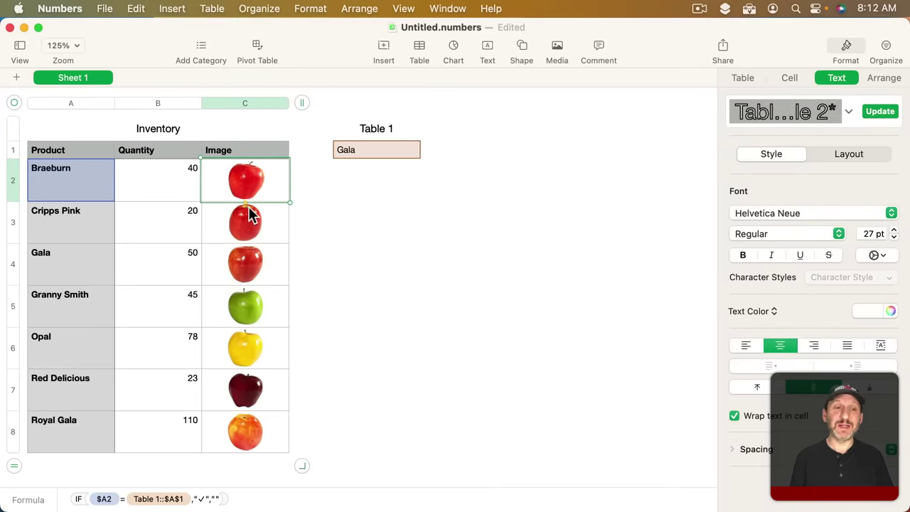
{"action": "left_click_drag", "start_coordinate": [243, 203], "coordinate": [234, 175]}
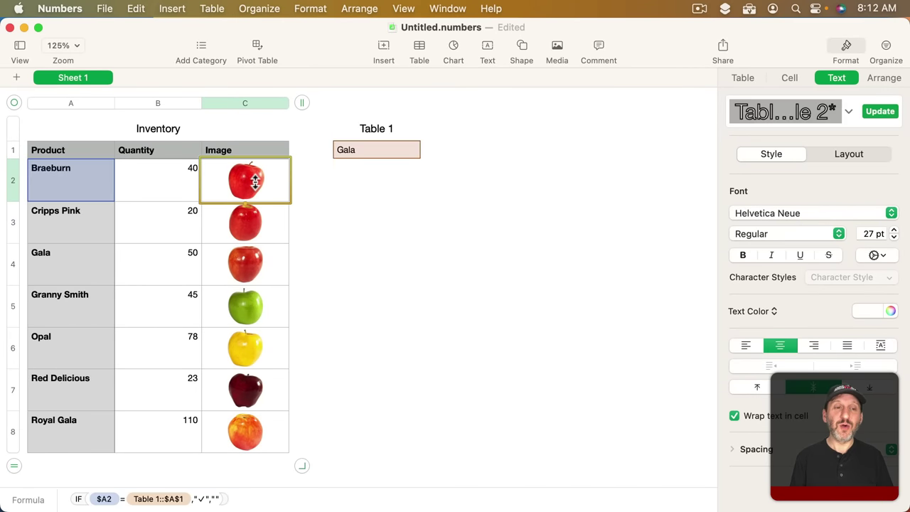
{"action": "key", "text": "super+c"}
Try pasting the copied cell into C3 with its formatting, and undo the paste
{"action": "left_click", "coordinate": [253, 237]}
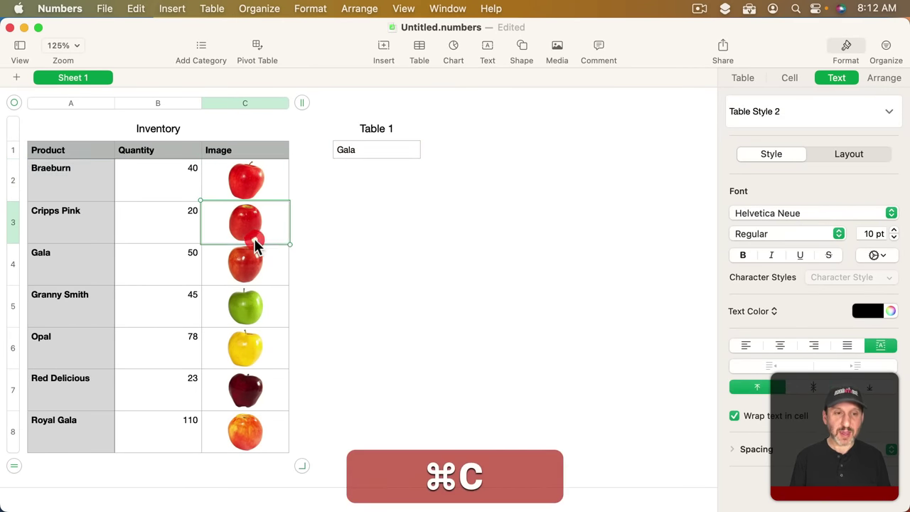
{"action": "key", "text": "super+v"}
{"action": "key", "text": "super+z"}
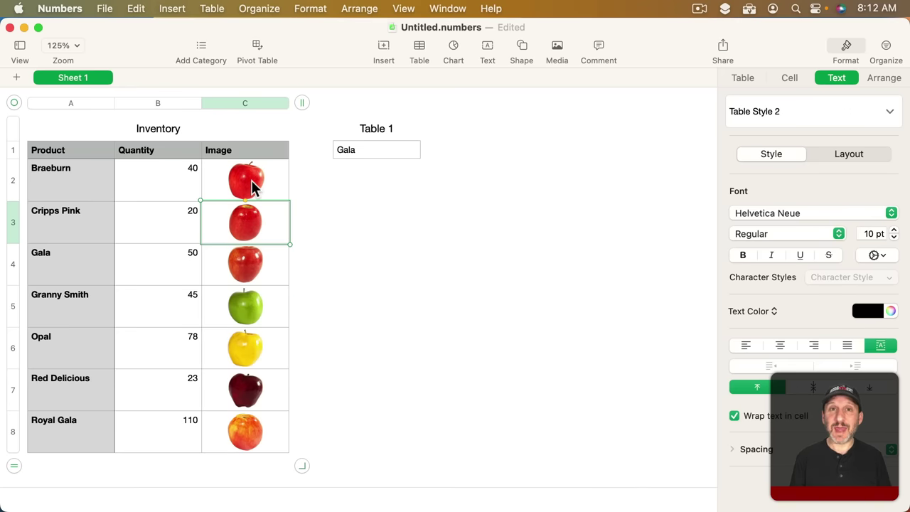
Paste the copied formula into cells C3 through C8 with matched style, and select C4 to check its formula
{"action": "left_click", "coordinate": [252, 440], "text": "shift"}
{"action": "left_click", "coordinate": [136, 9]}
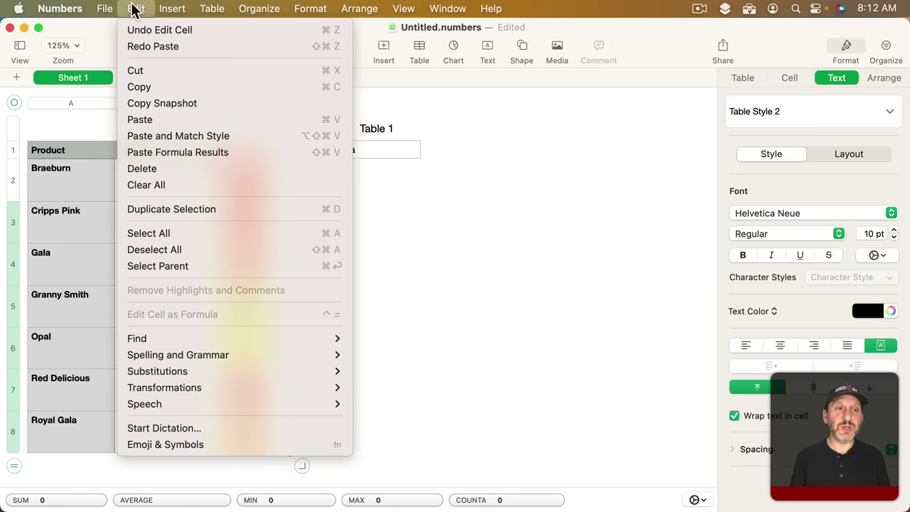
{"action": "left_click", "coordinate": [169, 140]}
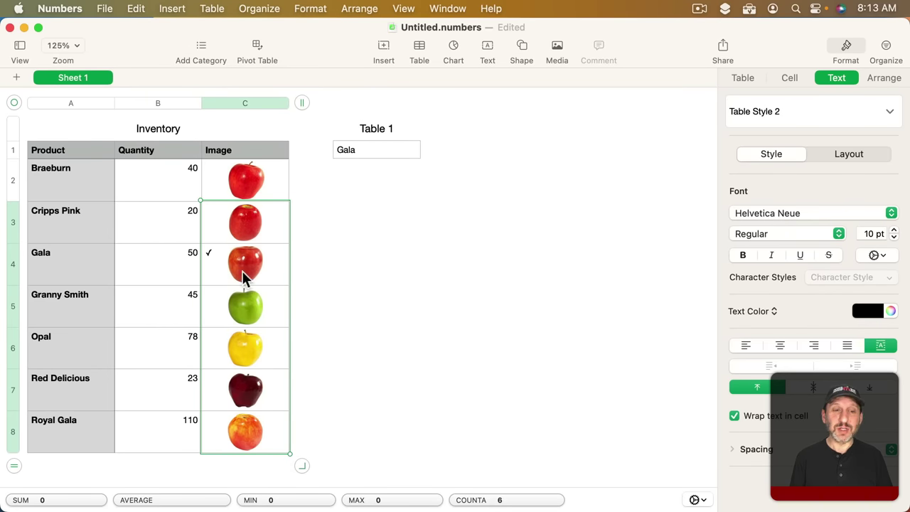
{"action": "left_click", "coordinate": [208, 260]}
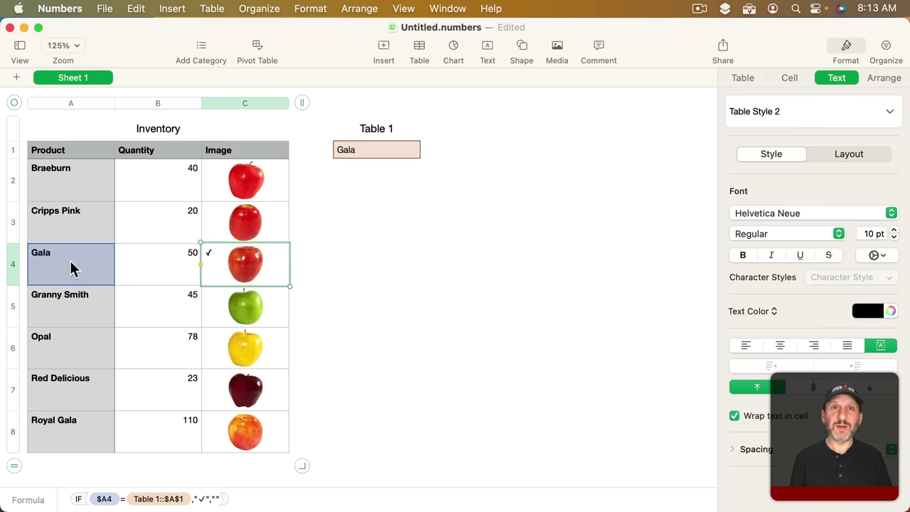
Make the text in Inventory cells C2 through C8 white and center it horizontally and vertically
{"action": "left_click", "coordinate": [224, 193]}
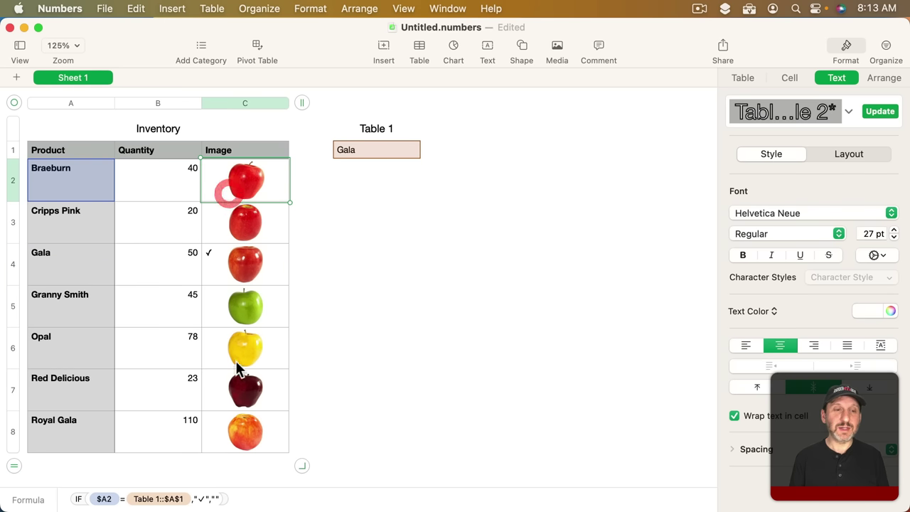
{"action": "left_click", "coordinate": [244, 431], "text": "shift"}
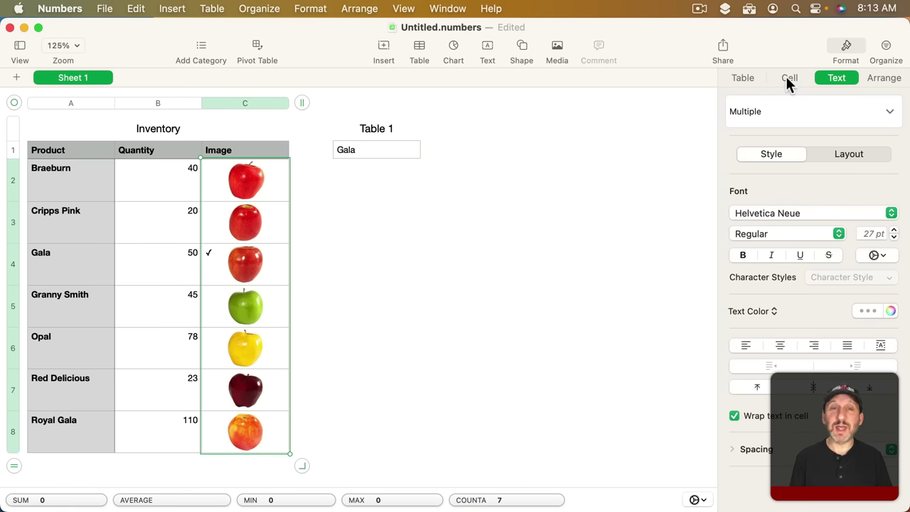
{"action": "left_click", "coordinate": [879, 310]}
{"action": "left_click", "coordinate": [742, 401]}
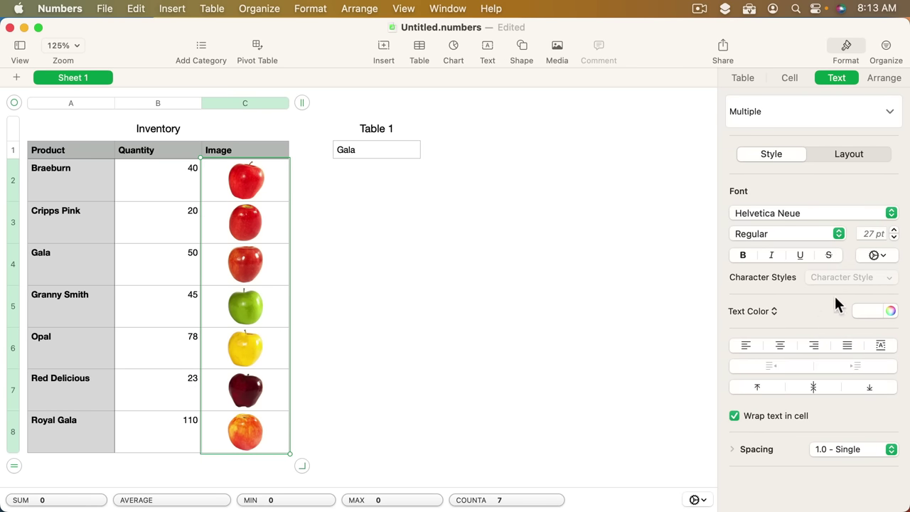
{"action": "left_click", "coordinate": [780, 346]}
{"action": "left_click", "coordinate": [812, 385]}
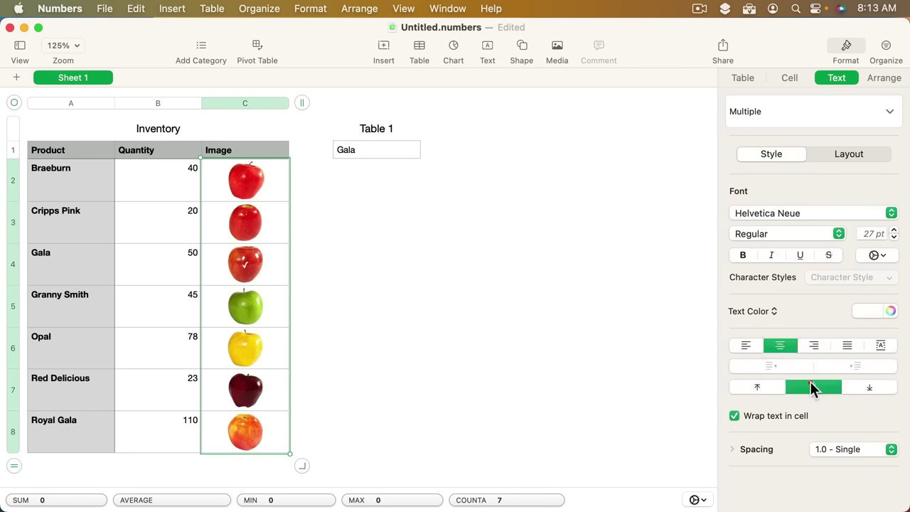
Apply a text shadow with 0 pt offset and 50% opacity to all the selected Image cells
{"action": "left_click", "coordinate": [877, 253]}
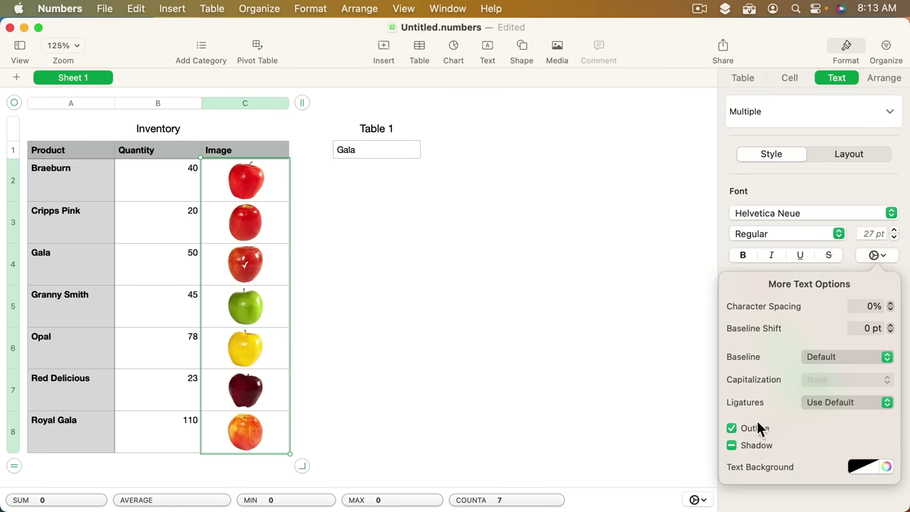
{"action": "left_click", "coordinate": [731, 445]}
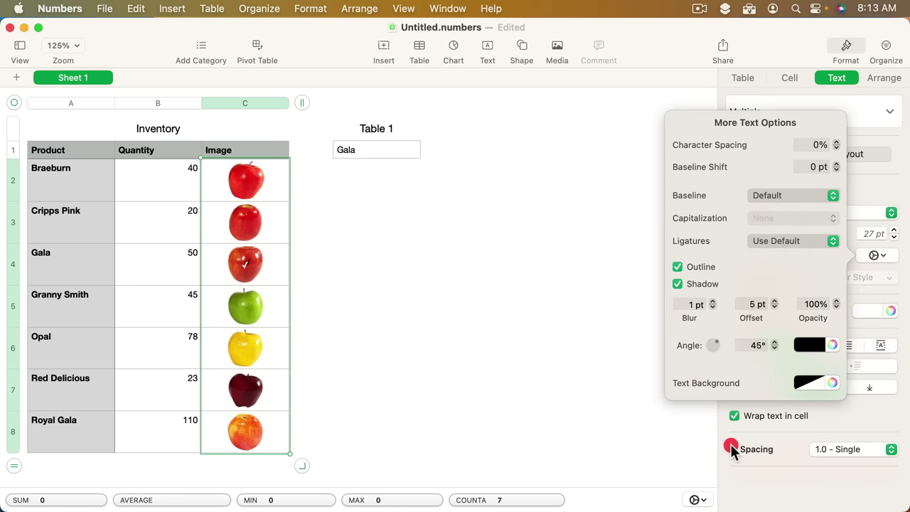
{"action": "left_click", "coordinate": [774, 306]}
{"action": "left_click", "coordinate": [817, 304]}
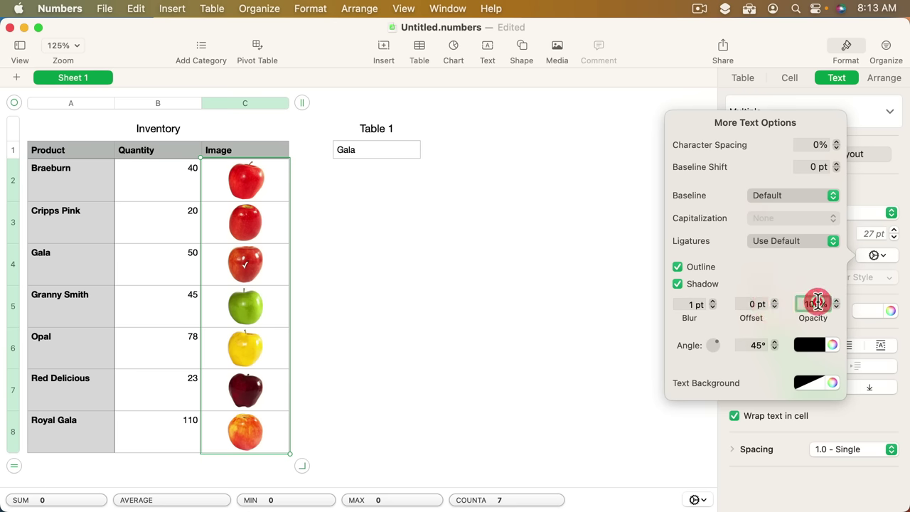
{"action": "type", "text": "50"}
{"action": "key", "text": "Return"}
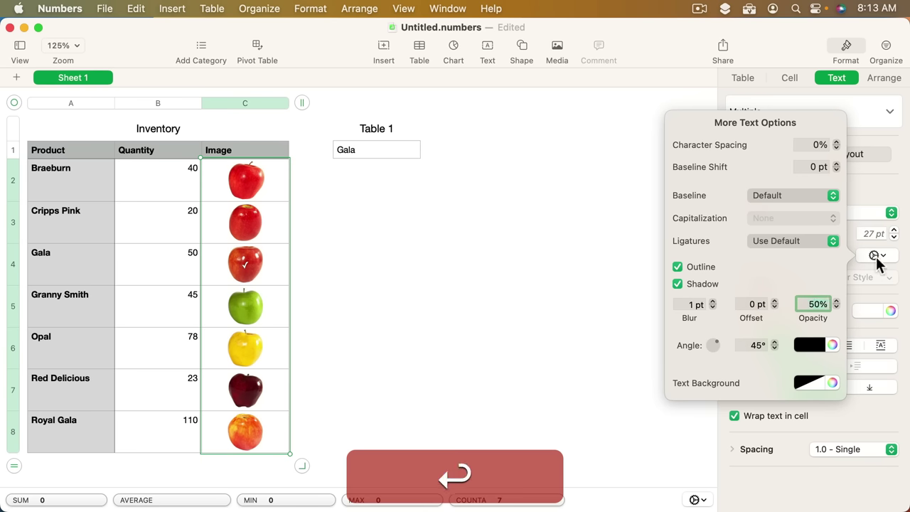
{"action": "left_click", "coordinate": [868, 192]}
Set the font size of the selected Image cells to 28 pt and deselect the table
{"action": "left_click", "coordinate": [893, 229]}
{"action": "left_click", "coordinate": [893, 229]}
{"action": "left_click", "coordinate": [893, 229]}
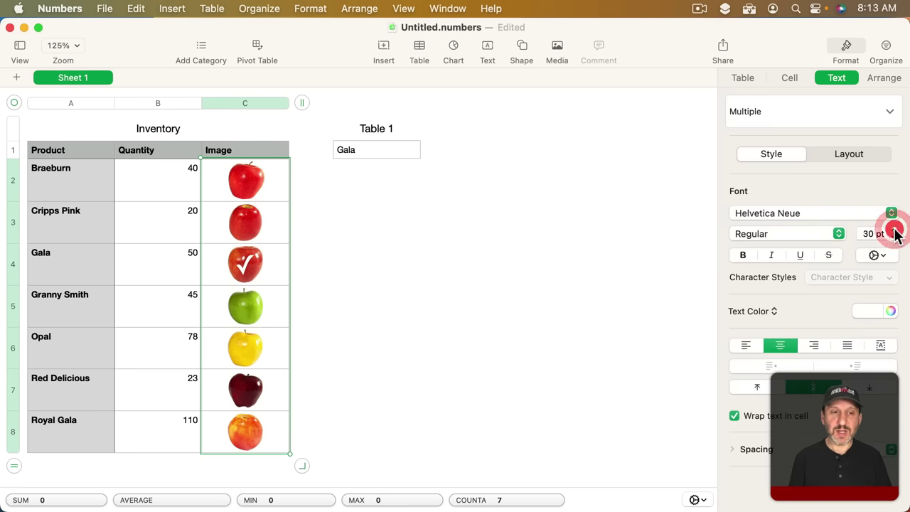
{"action": "left_click", "coordinate": [893, 237]}
{"action": "left_click", "coordinate": [893, 237]}
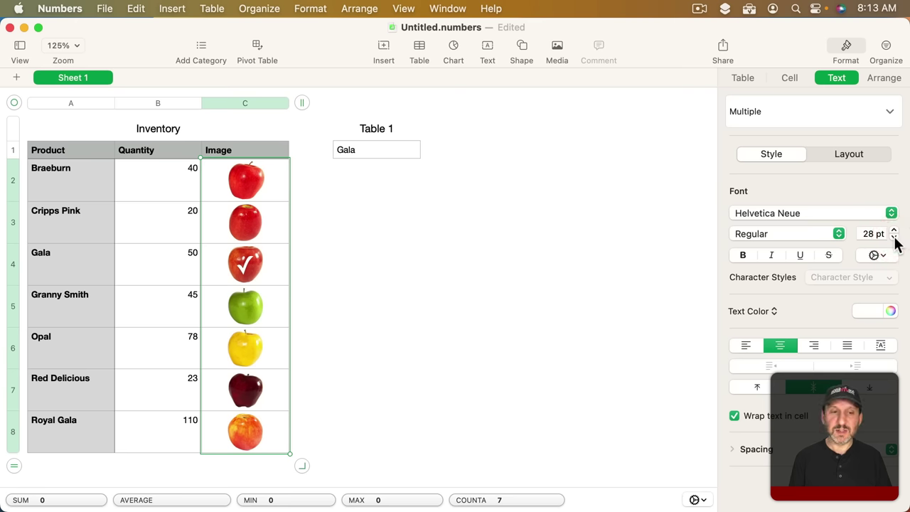
{"action": "left_click", "coordinate": [474, 261]}
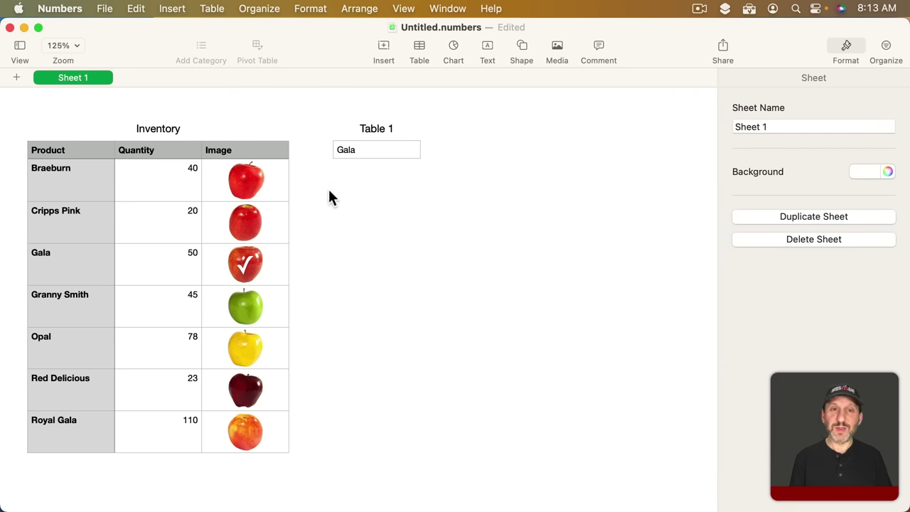
Test the check mark formula by changing Table 1's cell to Opal and then to Braeburn
{"action": "double_click", "coordinate": [361, 150]}
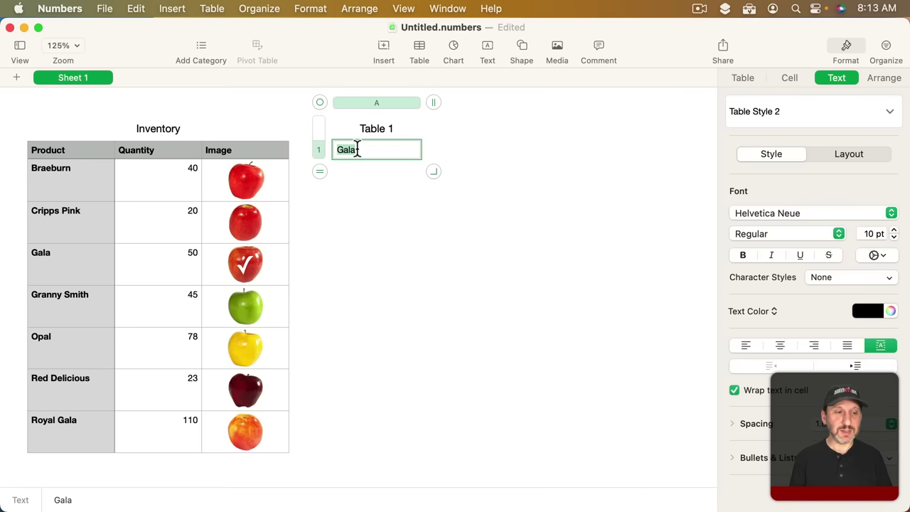
{"action": "type", "text": "Opal"}
{"action": "key", "text": "Return"}
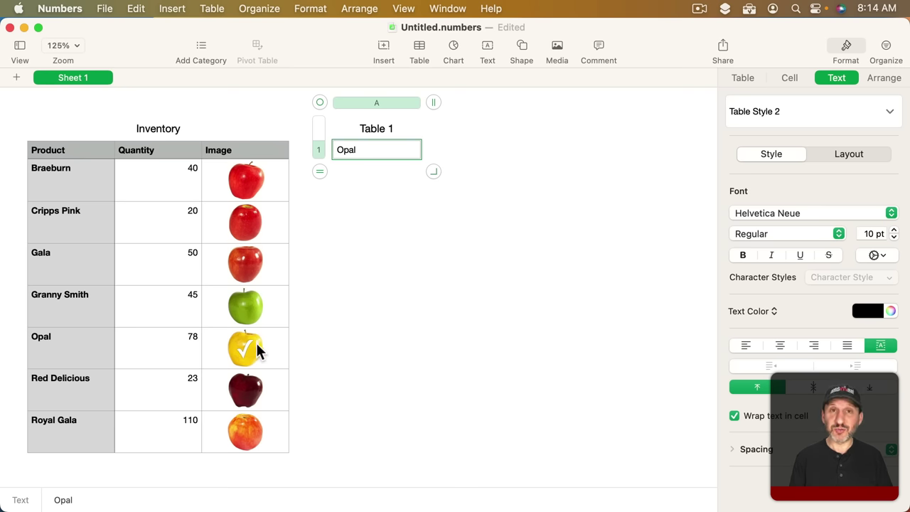
{"action": "left_click", "coordinate": [361, 146]}
{"action": "left_click_drag", "start_coordinate": [361, 146], "coordinate": [303, 147]}
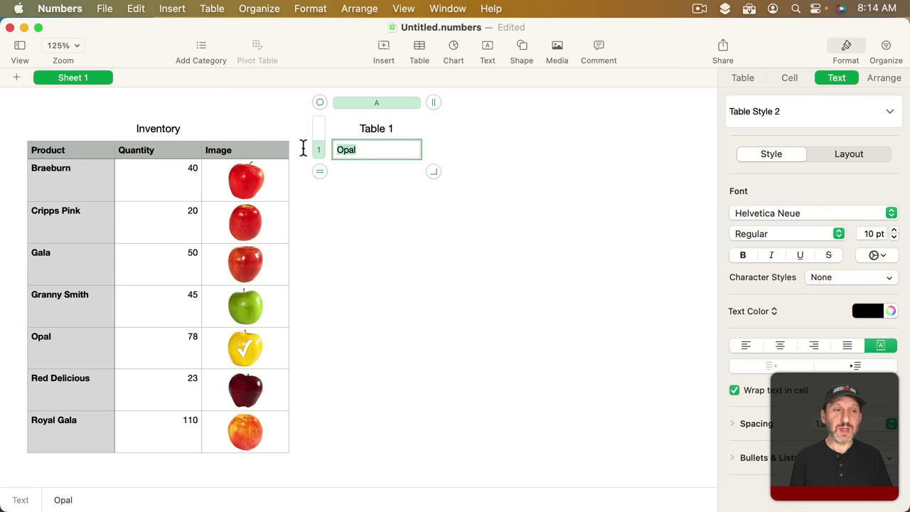
{"action": "type", "text": "Braeburn"}
{"action": "key", "text": "Return"}
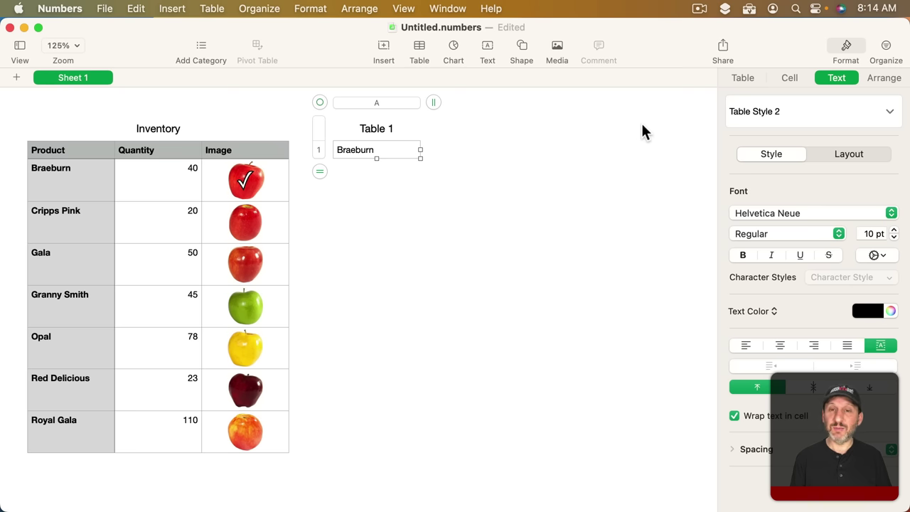
Duplicate the whole Inventory table and place the copy to the right of Table 1
{"action": "left_click", "coordinate": [76, 169]}
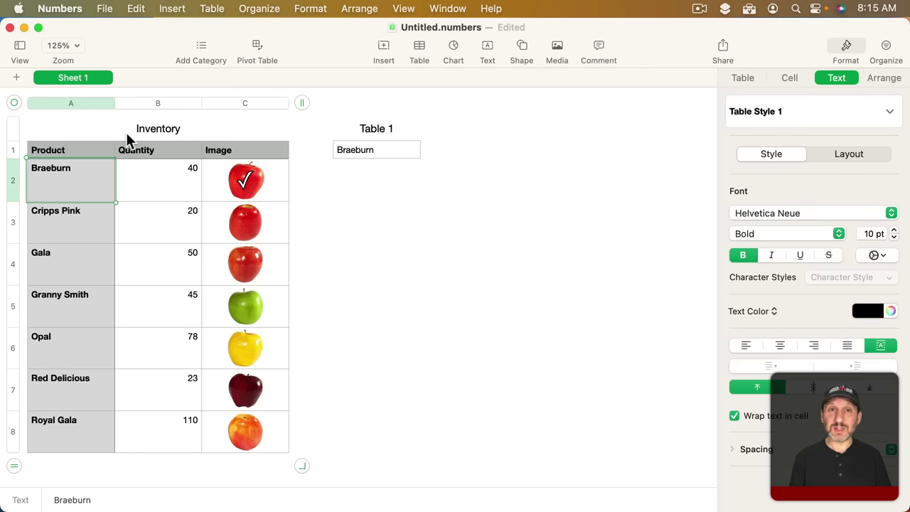
{"action": "left_click", "coordinate": [14, 103]}
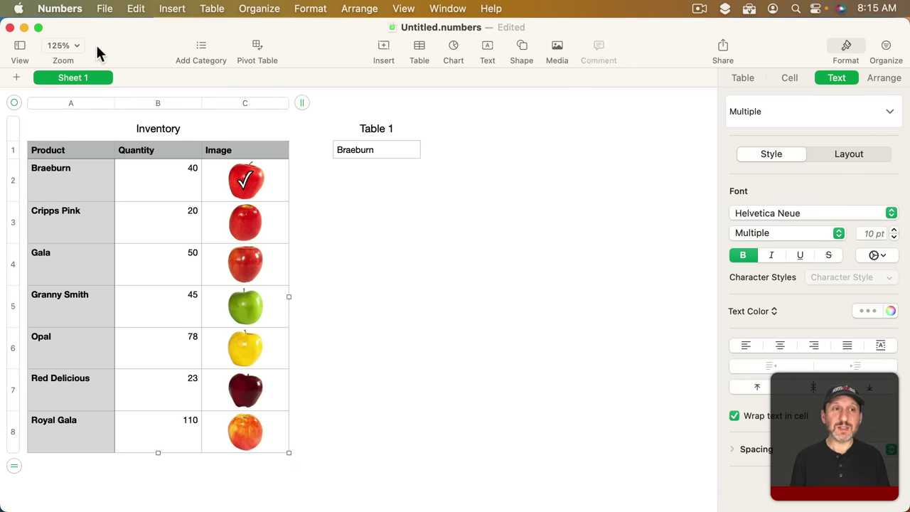
{"action": "left_click", "coordinate": [135, 9]}
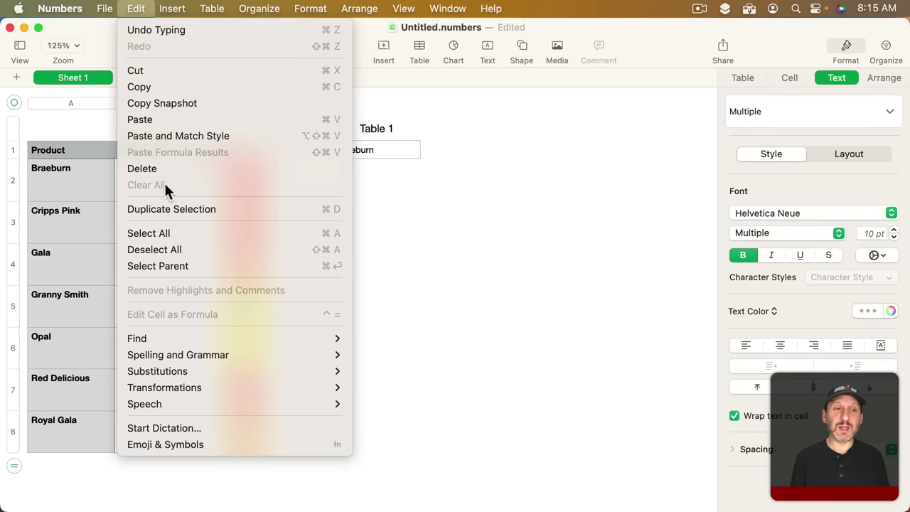
{"action": "left_click", "coordinate": [165, 207]}
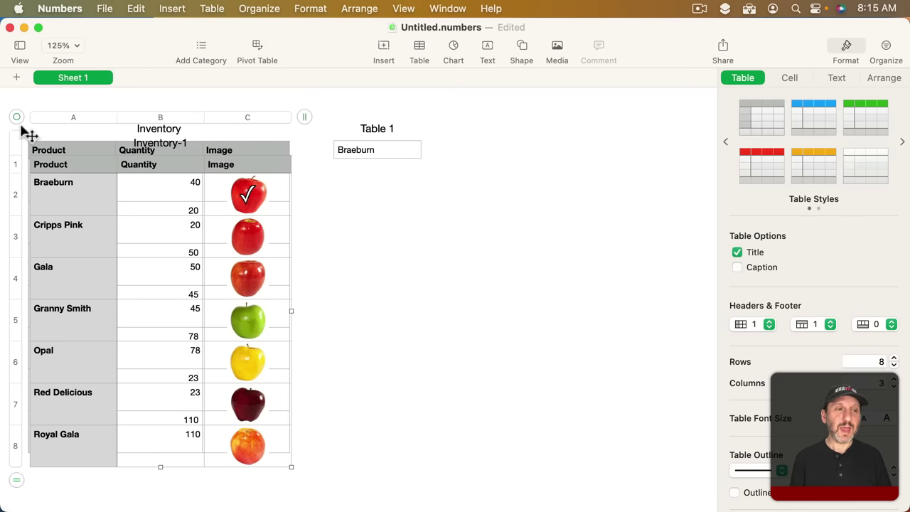
{"action": "left_click_drag", "start_coordinate": [15, 122], "coordinate": [446, 126]}
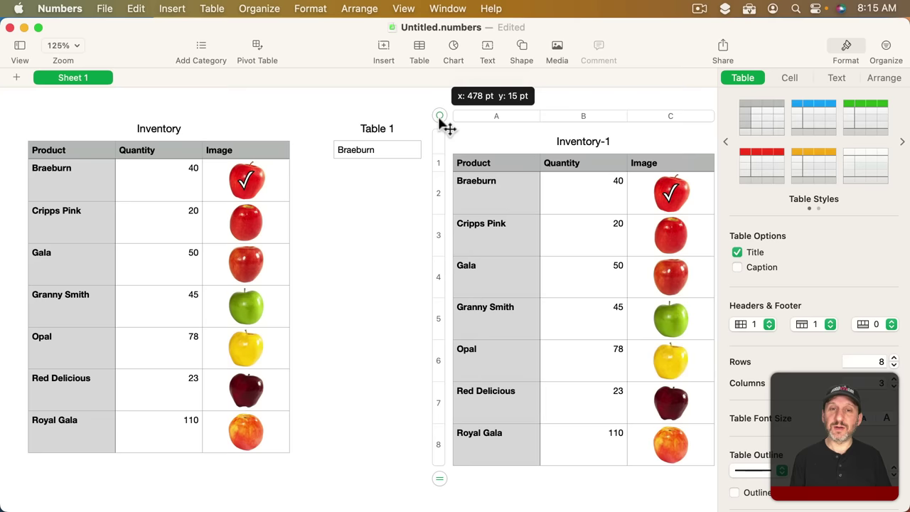
Rename the duplicated table "Image Display"
{"action": "left_click", "coordinate": [575, 139]}
{"action": "type", "text": "Ima"}
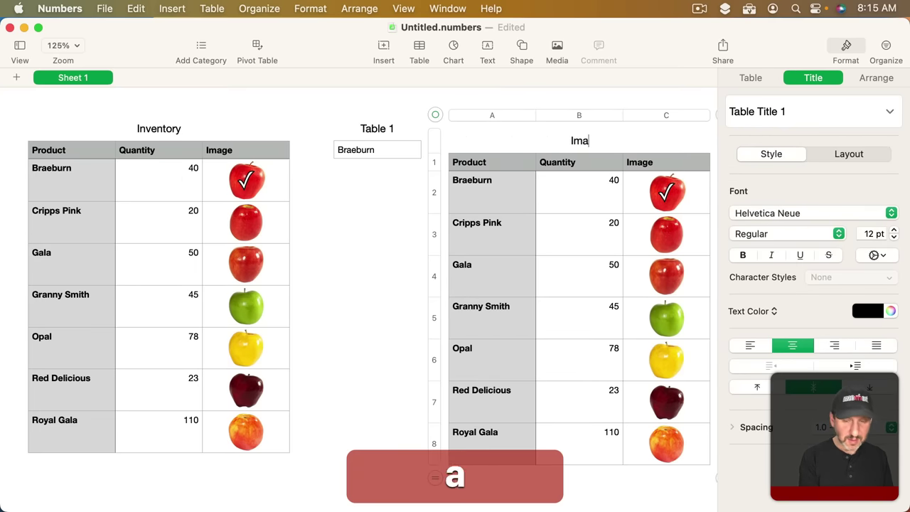
{"action": "type", "text": "ge Display"}
{"action": "key", "text": "Return"}
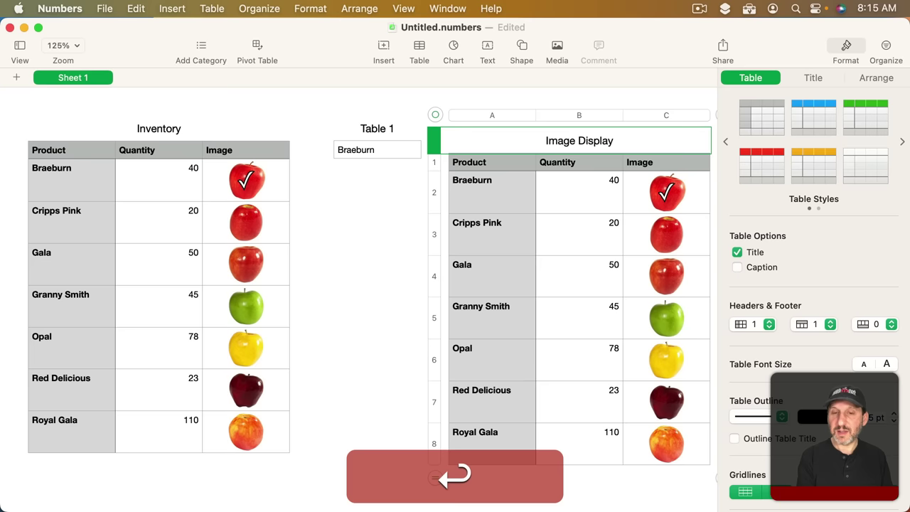
Clear the check mark formulas from cells C2 through C8 of the Image Display table, keeping the image fills
{"action": "left_click", "coordinate": [472, 164]}
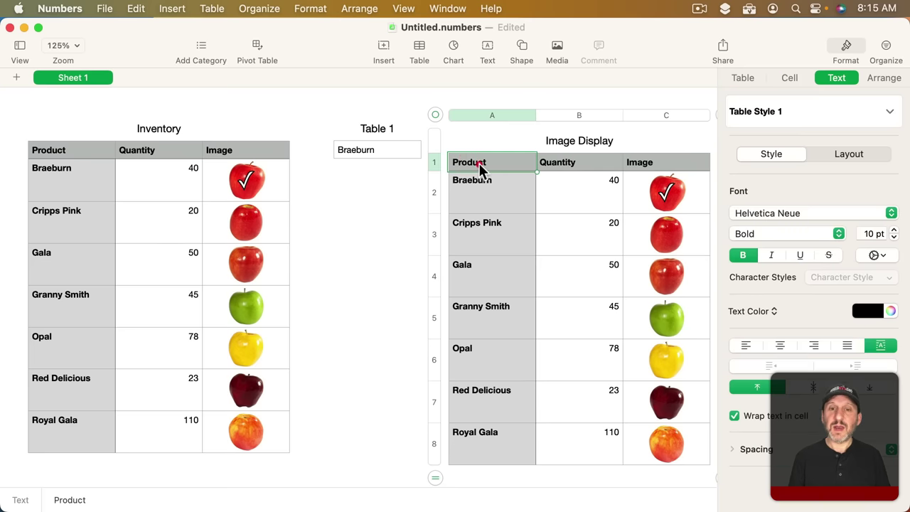
{"action": "left_click", "coordinate": [668, 199]}
{"action": "left_click", "coordinate": [672, 433], "text": "shift"}
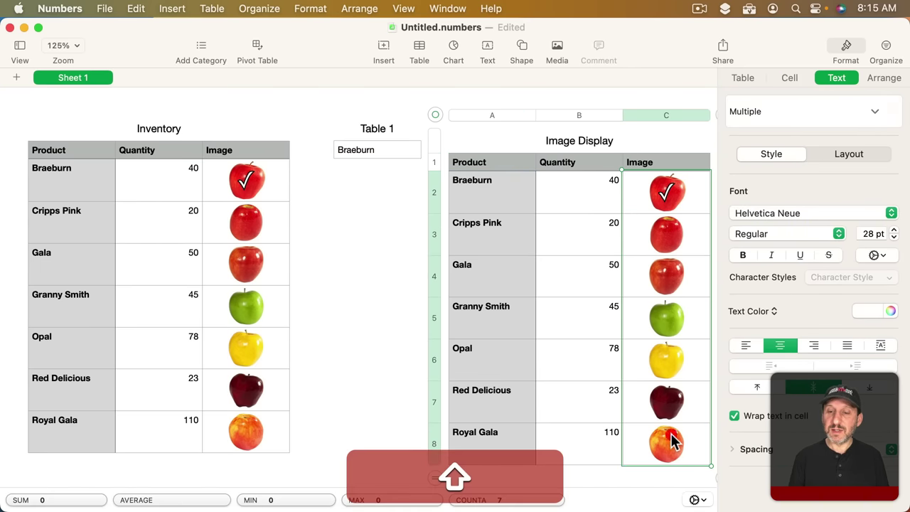
{"action": "key", "text": "shift+BackSpace"}
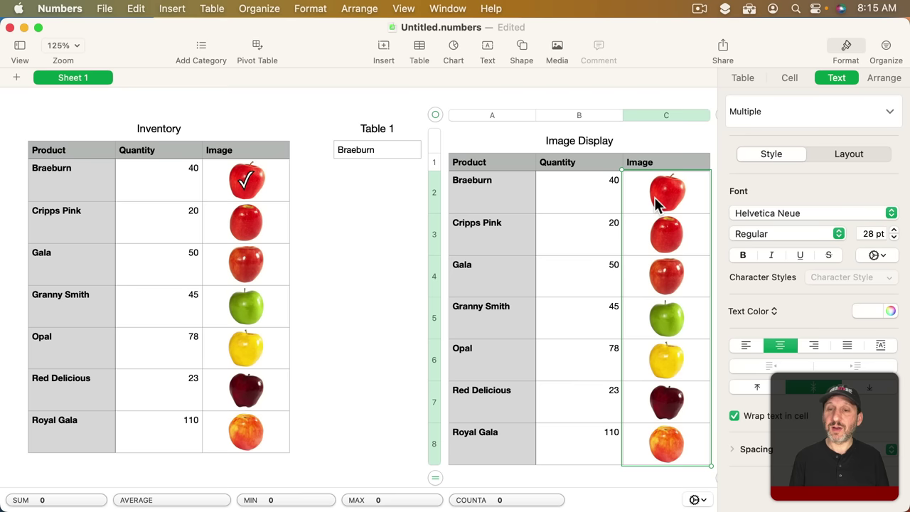
Rename the Quantity header in Image Display to "Selected" and clear the values in B2 through B8
{"action": "left_click", "coordinate": [568, 169]}
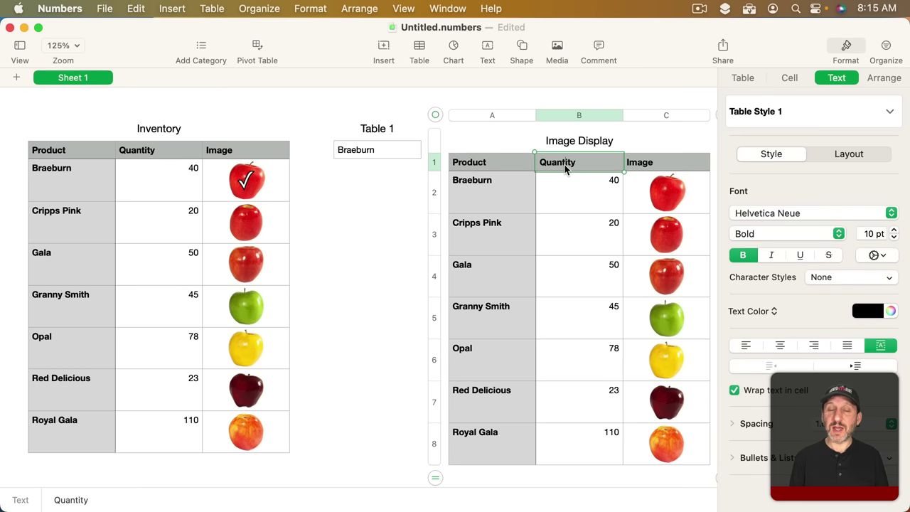
{"action": "left_click", "coordinate": [557, 162]}
{"action": "type", "text": "Selected"}
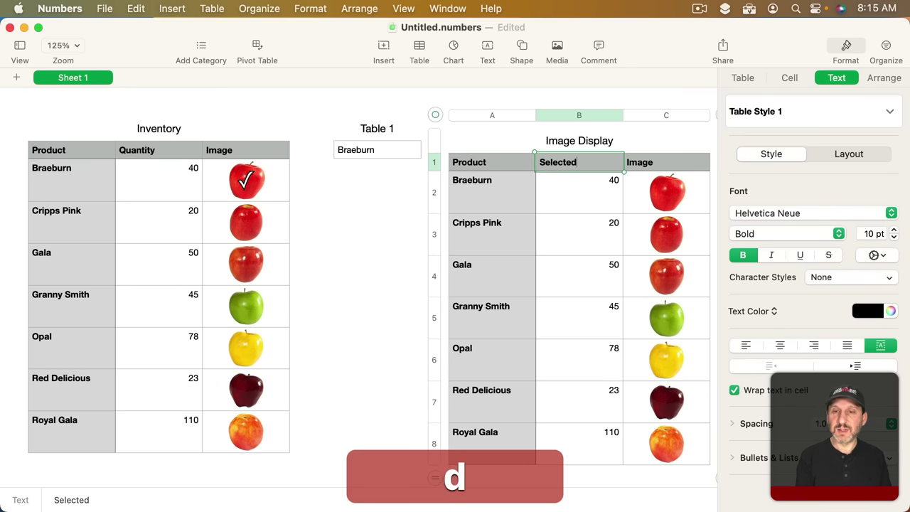
{"action": "key", "text": "Return"}
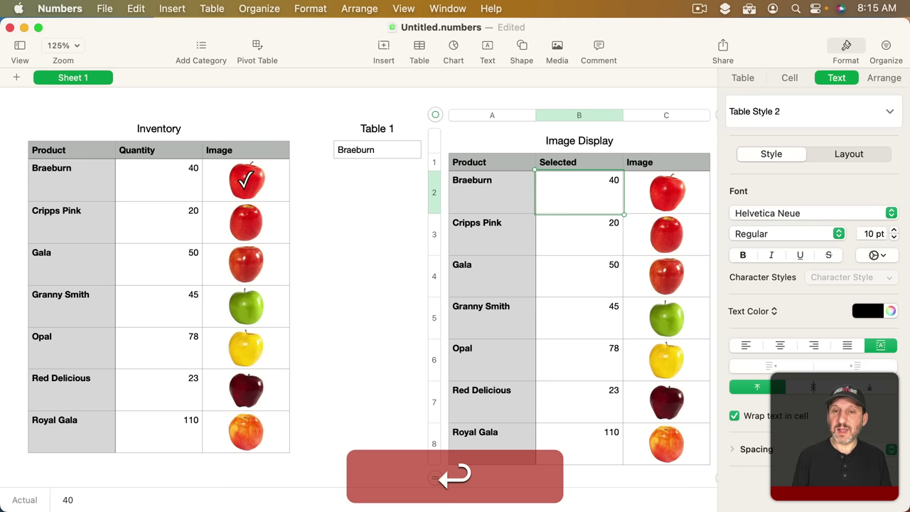
{"action": "left_click", "coordinate": [581, 448], "text": "shift"}
{"action": "key", "text": "BackSpace"}
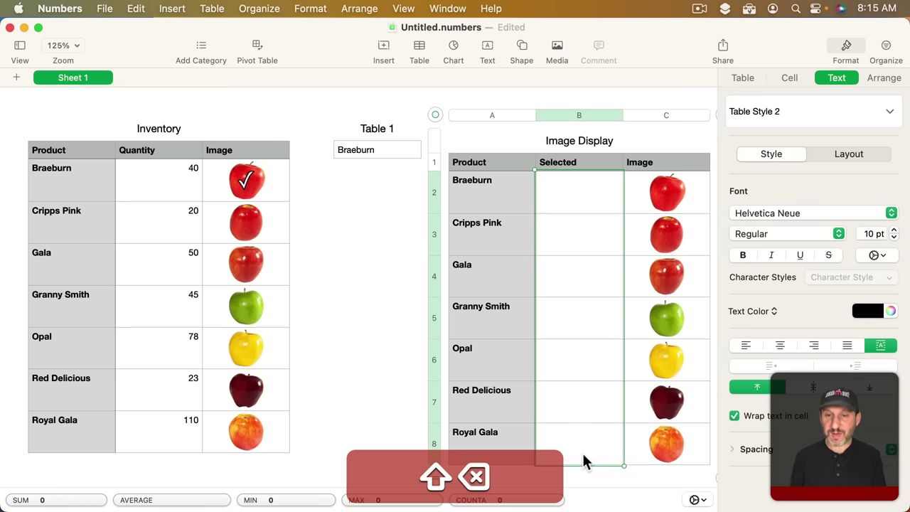
Enter TRUE in the Selected column for Granny Smith
{"action": "left_click", "coordinate": [596, 316]}
{"action": "type", "text": "true"}
{"action": "key", "text": "Return"}
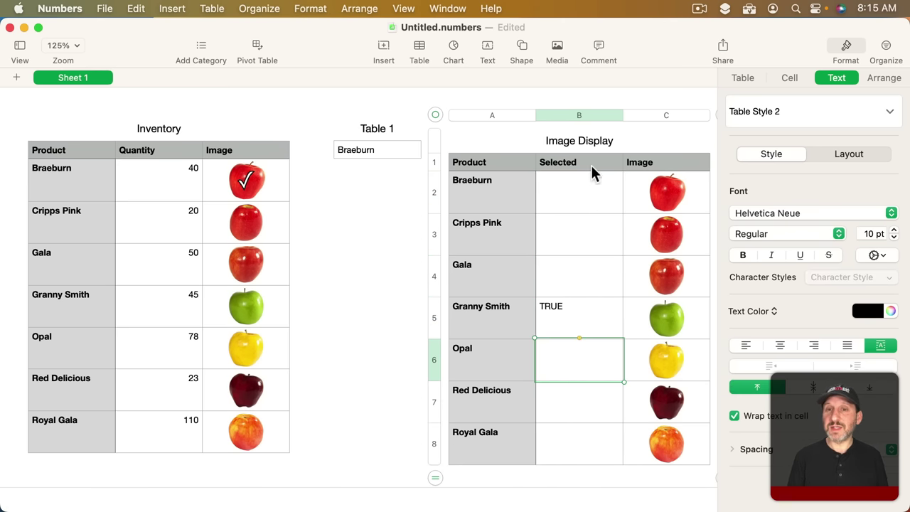
Apply a quick filter to the Selected column that excludes blank rows and keeps TRUE
{"action": "left_click", "coordinate": [615, 116]}
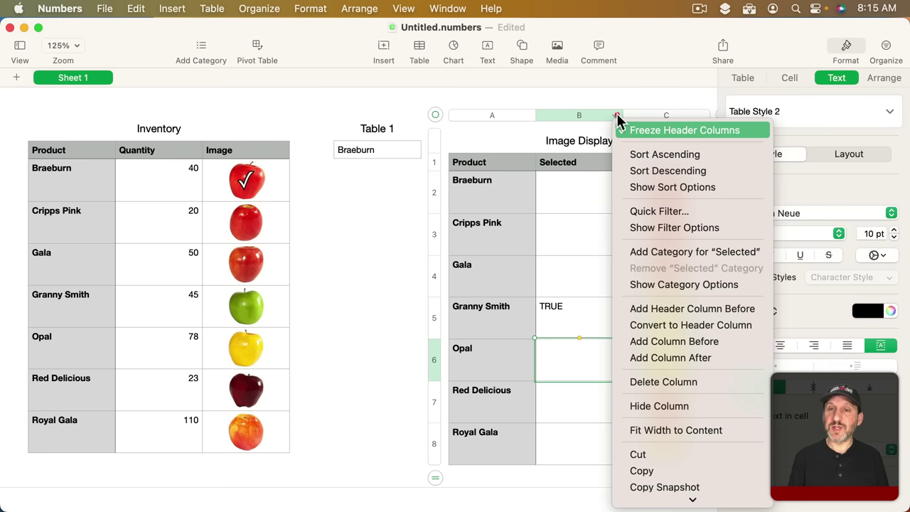
{"action": "left_click", "coordinate": [645, 206]}
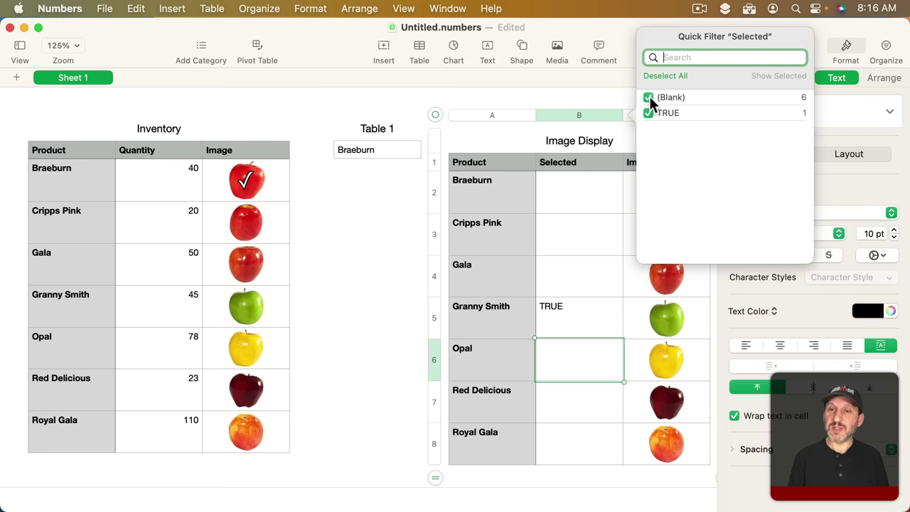
{"action": "left_click", "coordinate": [648, 98]}
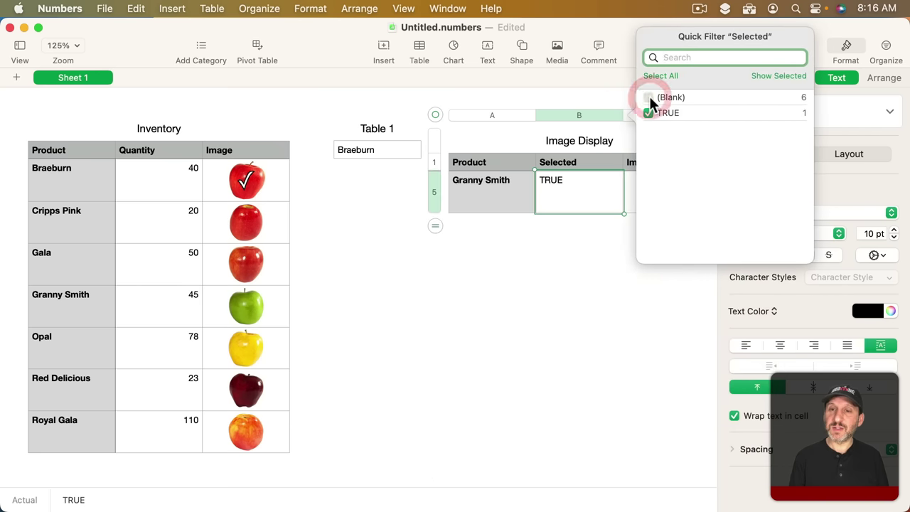
{"action": "left_click", "coordinate": [579, 262]}
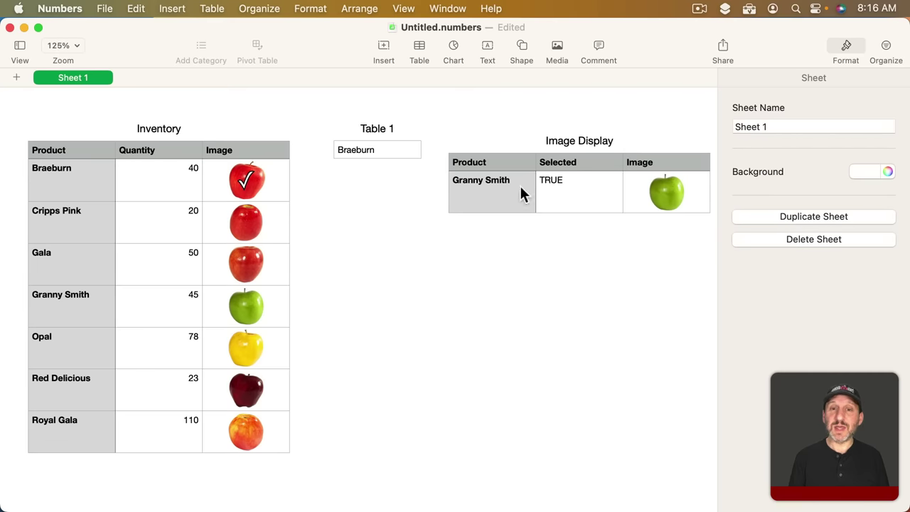
Hide the header row and the Product and Selected columns of the Image Display table
{"action": "left_click", "coordinate": [457, 166]}
{"action": "left_click", "coordinate": [441, 159]}
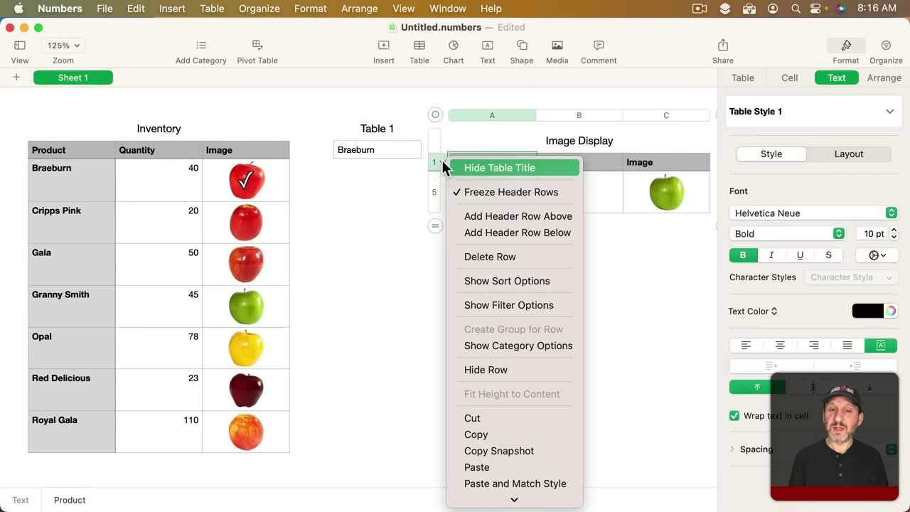
{"action": "left_click", "coordinate": [487, 369]}
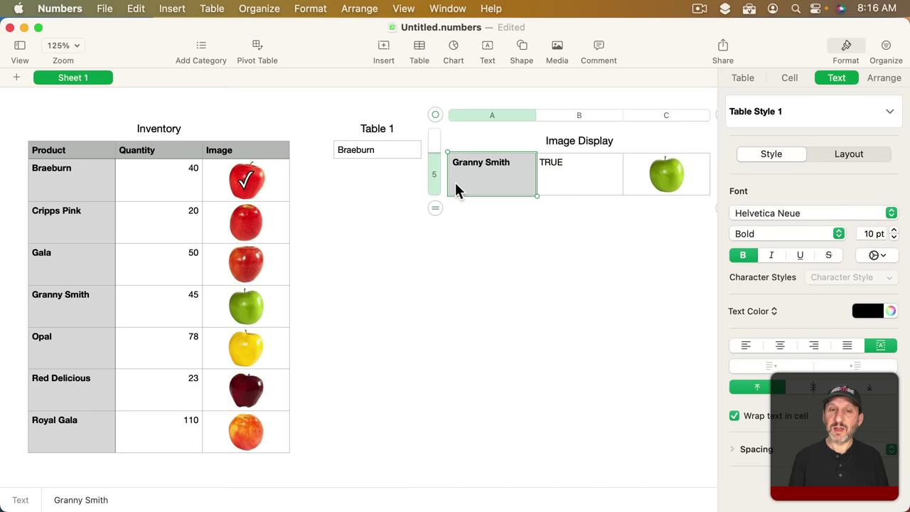
{"action": "left_click", "coordinate": [484, 116]}
{"action": "left_click", "coordinate": [564, 113], "text": "super"}
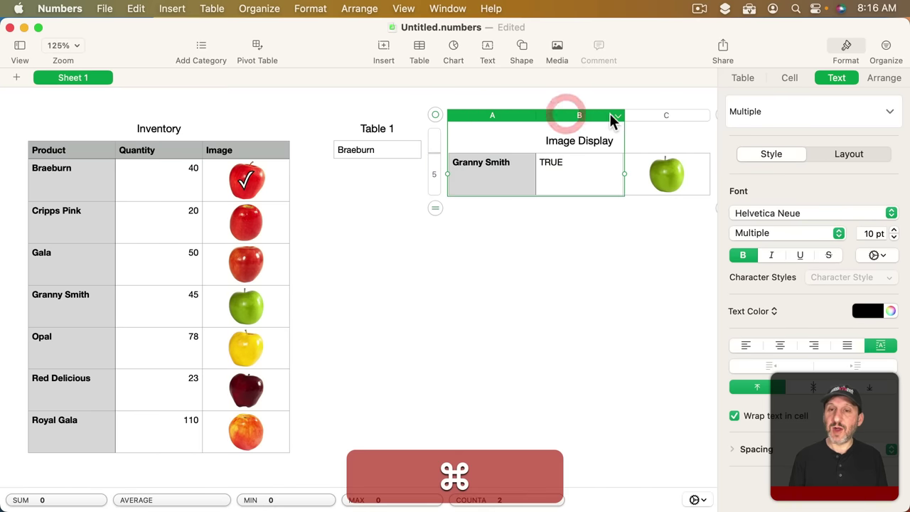
{"action": "left_click", "coordinate": [616, 115]}
{"action": "left_click", "coordinate": [648, 338]}
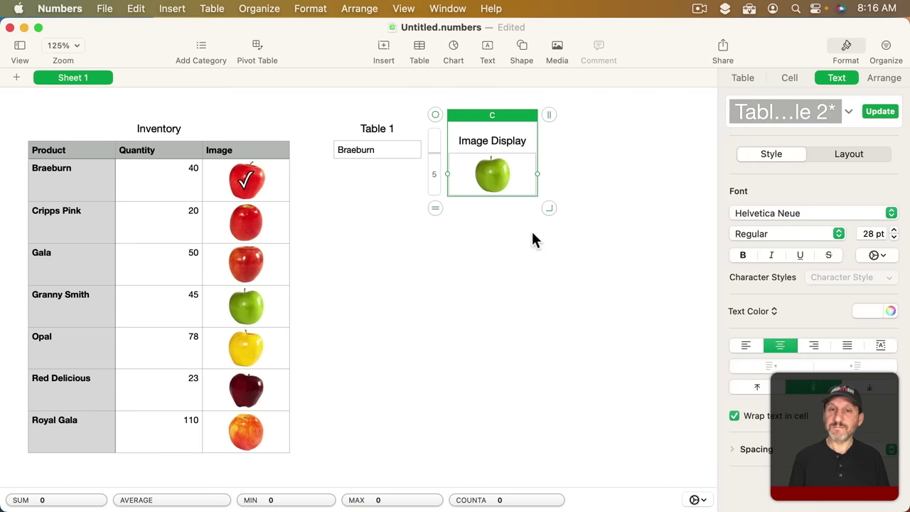
Turn off the title of the Image Display table
{"action": "left_click", "coordinate": [743, 78]}
{"action": "left_click", "coordinate": [753, 254]}
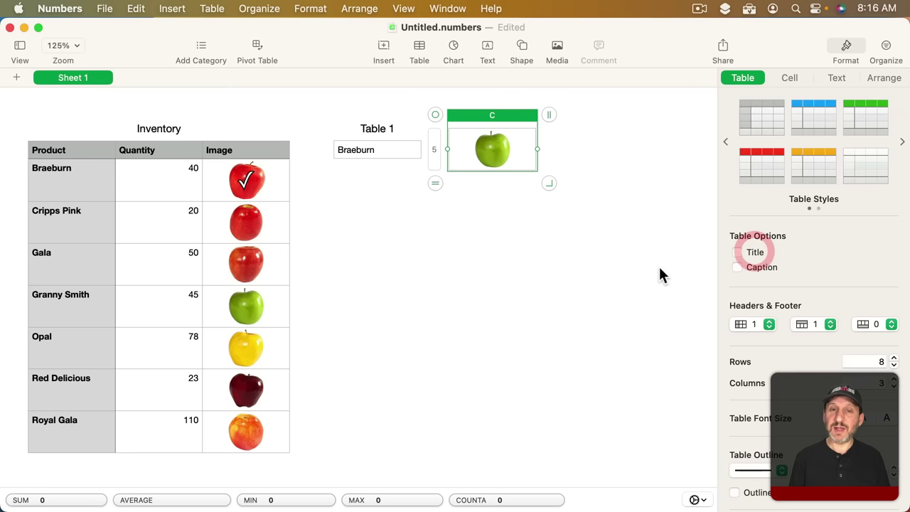
{"action": "left_click", "coordinate": [597, 275]}
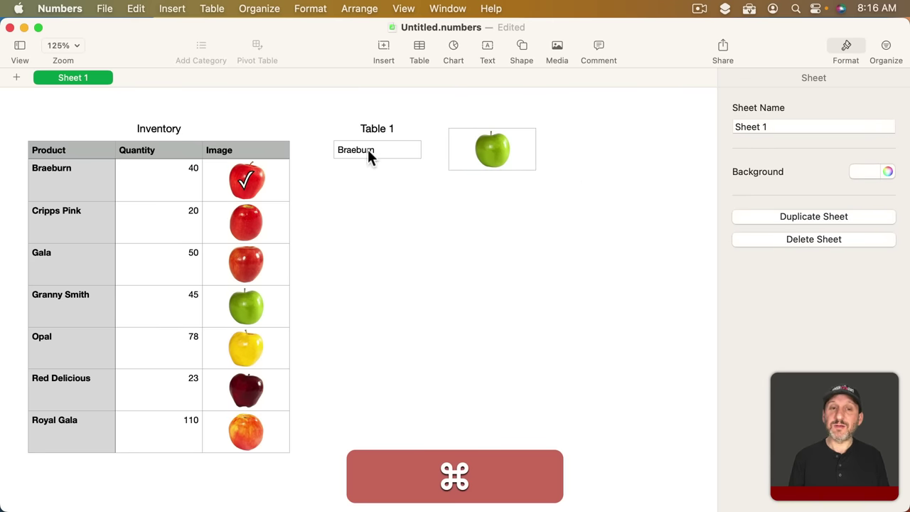
Undo hiding the Image Display title, columns and header row, and undo the quick filter
{"action": "key", "text": "super+z"}
{"action": "key", "text": "super+z"}
{"action": "key", "text": "super+z"}
{"action": "key", "text": "super+z"}
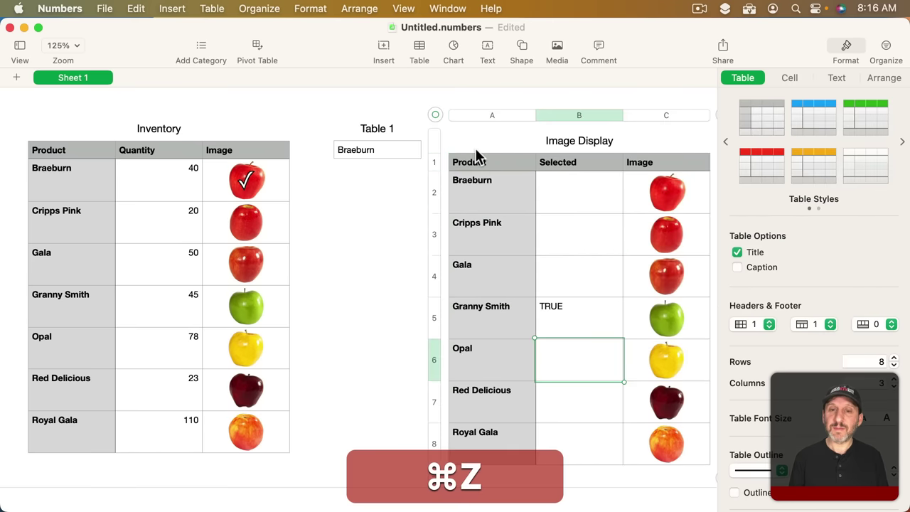
Start a formula in Braeburn's Selected cell of Image Display that compares $A2 with Table 1::A1
{"action": "left_click", "coordinate": [558, 309]}
{"action": "left_click", "coordinate": [561, 274]}
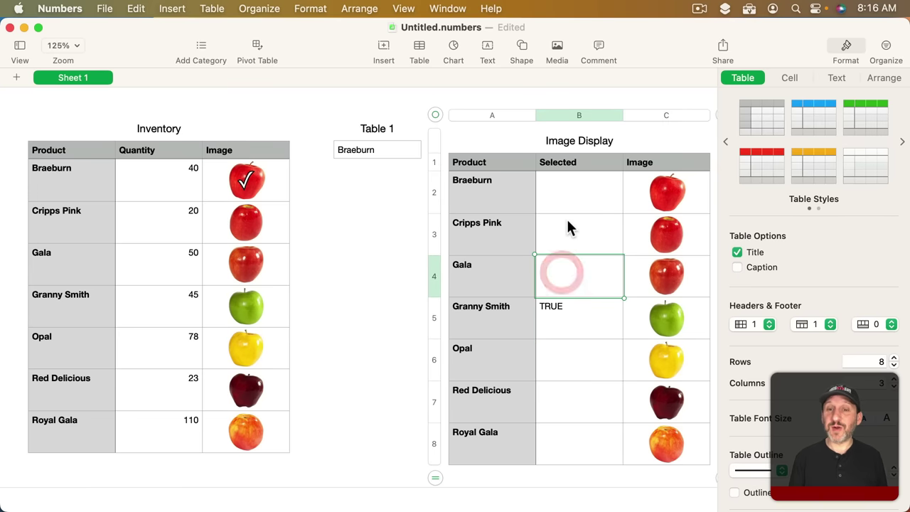
{"action": "left_click", "coordinate": [563, 186]}
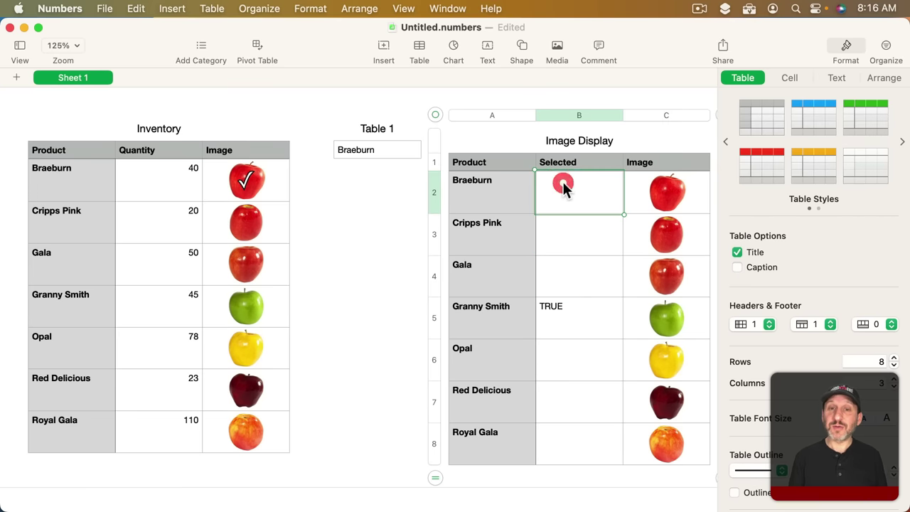
{"action": "key", "text": "="}
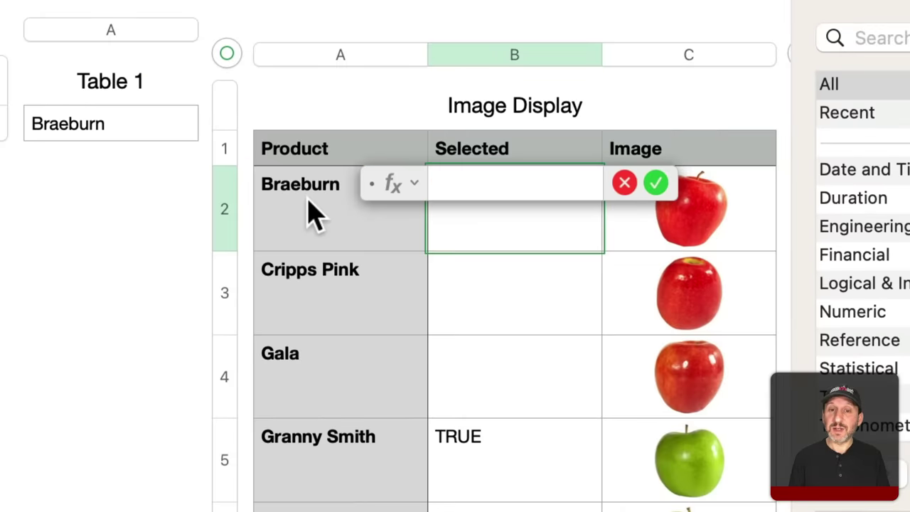
{"action": "left_click", "coordinate": [476, 192]}
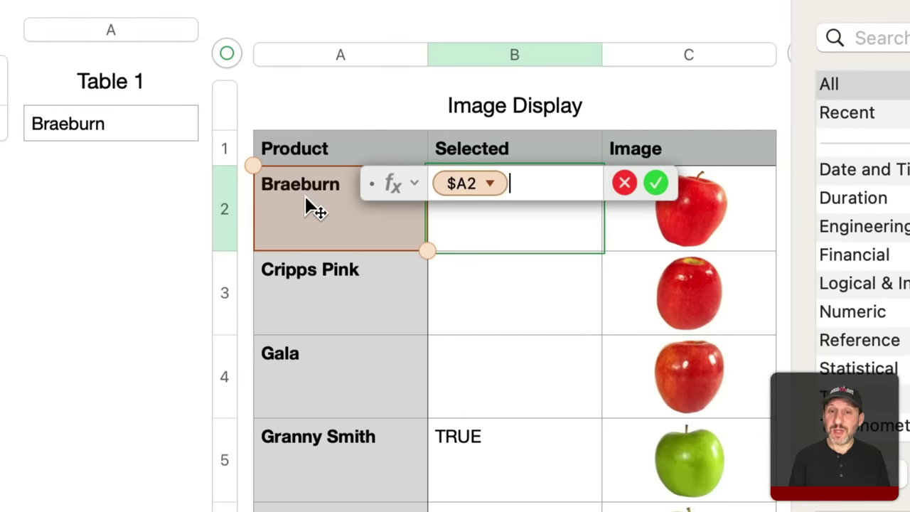
{"action": "type", "text": "="}
{"action": "left_click", "coordinate": [79, 124]}
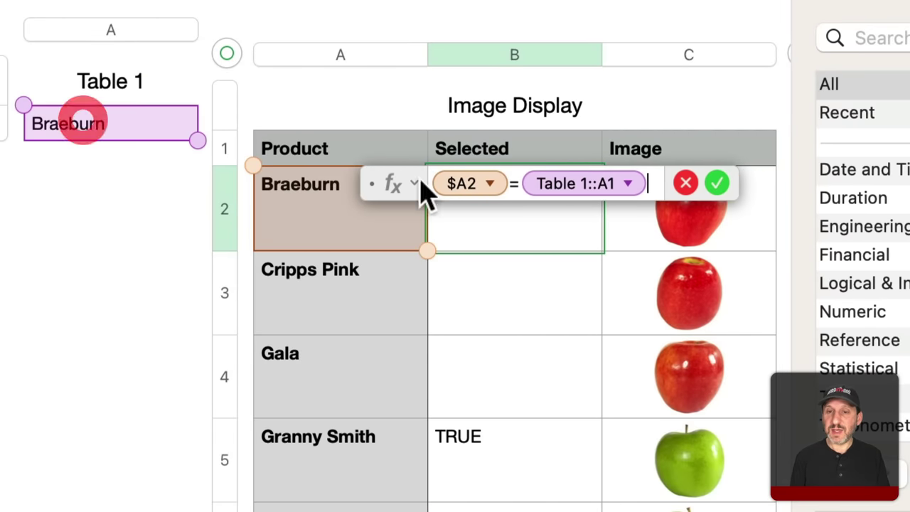
Preserve both row and column of the Table 1 reference and accept the formula $A2 = Table 1::$A$1
{"action": "left_click", "coordinate": [626, 184]}
{"action": "left_click", "coordinate": [548, 249]}
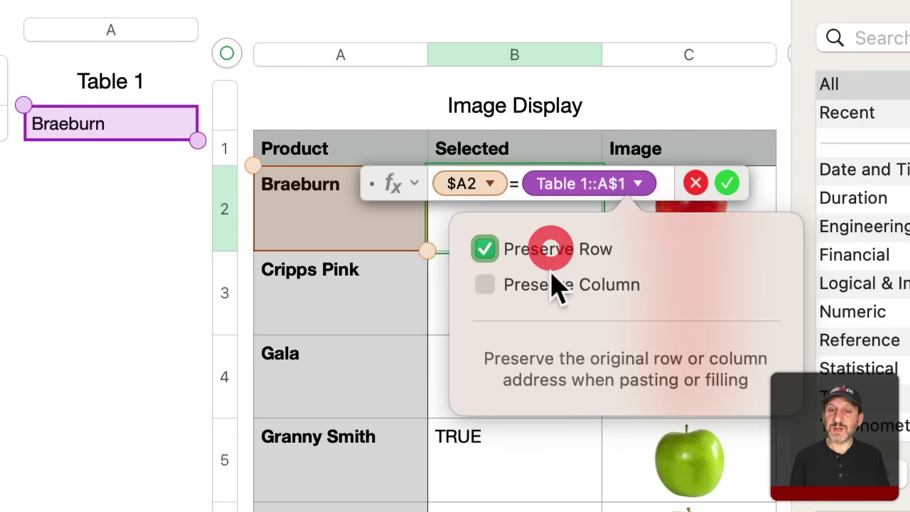
{"action": "left_click", "coordinate": [547, 284]}
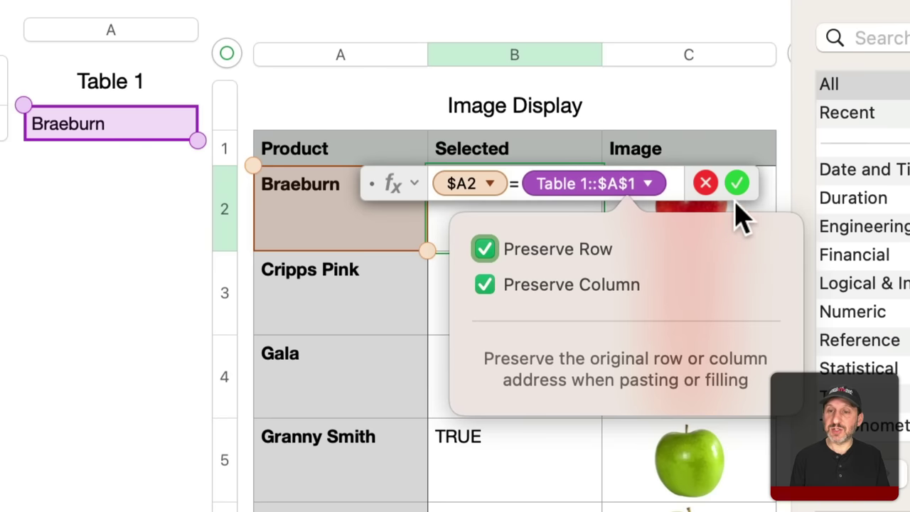
{"action": "left_click", "coordinate": [736, 174]}
{"action": "left_click", "coordinate": [736, 183]}
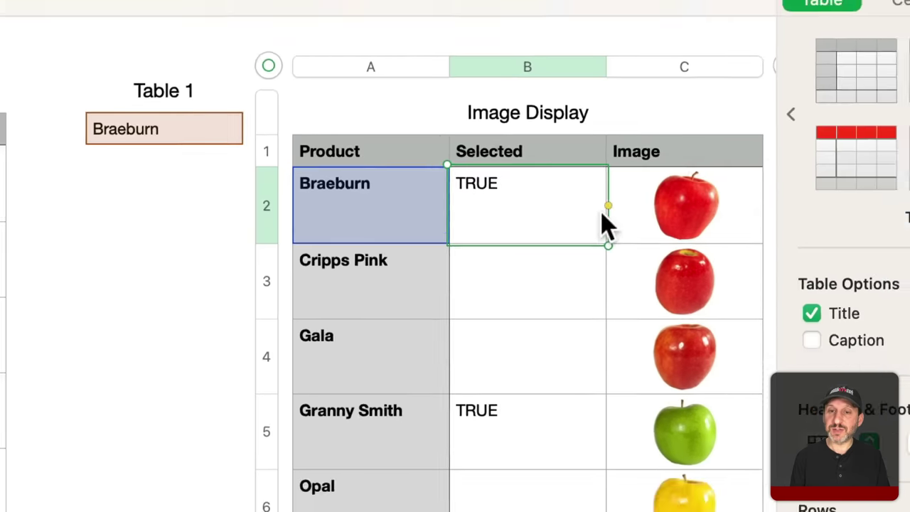
Copy the Selected formula from B2 into cells B3 through B8 of Image Display
{"action": "key", "text": "super+c"}
{"action": "left_click", "coordinate": [543, 296]}
{"action": "left_click", "coordinate": [589, 436], "text": "shift"}
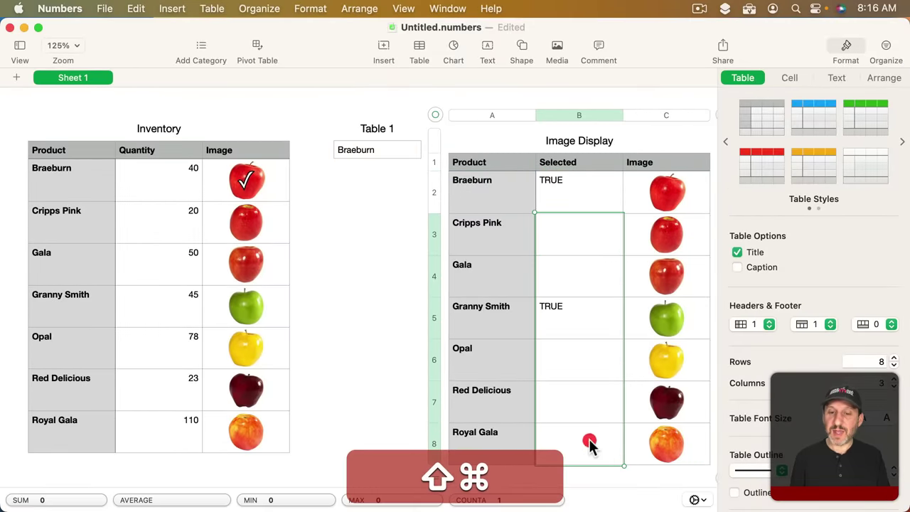
{"action": "key", "text": "shift+super+v"}
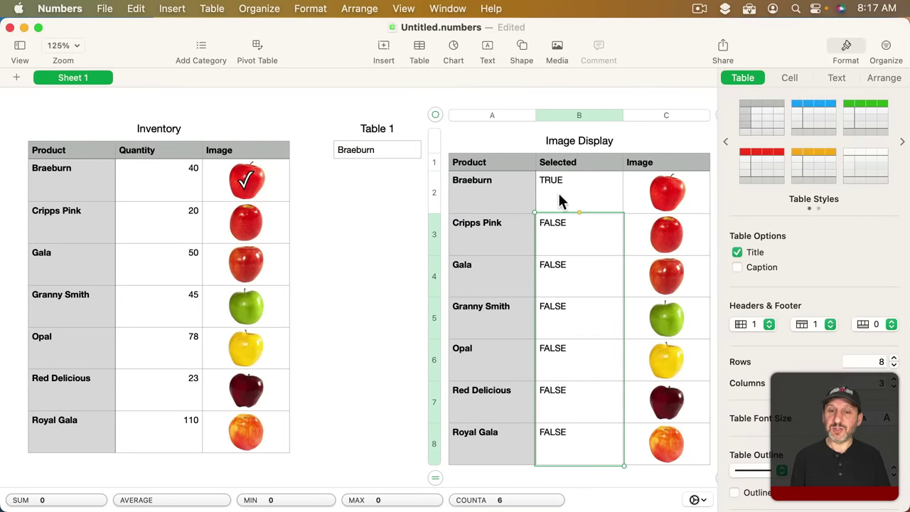
Change the product name in Table 1 to Opal
{"action": "left_click", "coordinate": [360, 151]}
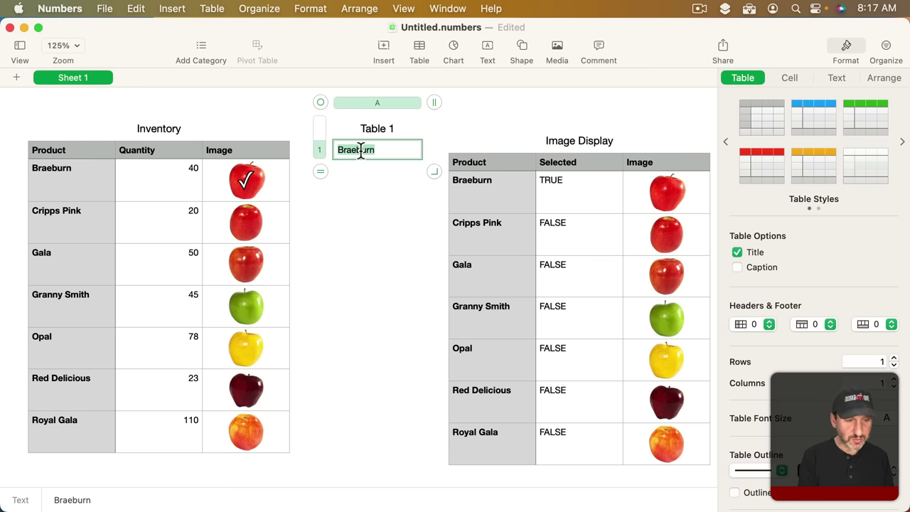
{"action": "type", "text": "Opal"}
{"action": "key", "text": "Return"}
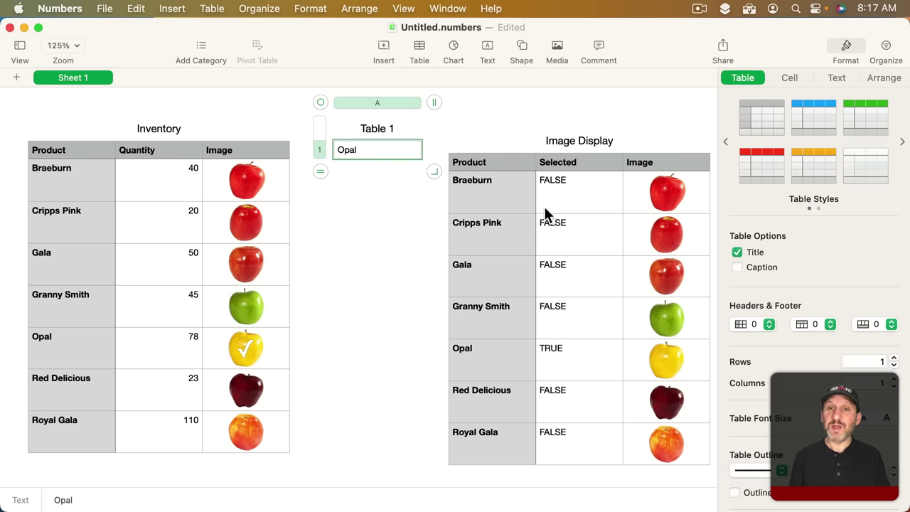
Apply a quick filter to the Selected column of Image Display that excludes FALSE and keeps TRUE
{"action": "left_click", "coordinate": [581, 160]}
{"action": "left_click", "coordinate": [614, 113]}
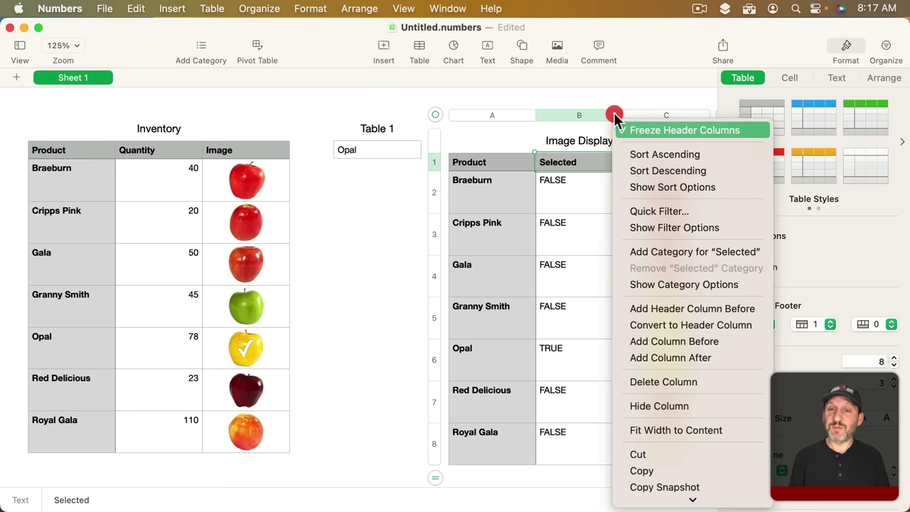
{"action": "left_click", "coordinate": [643, 213]}
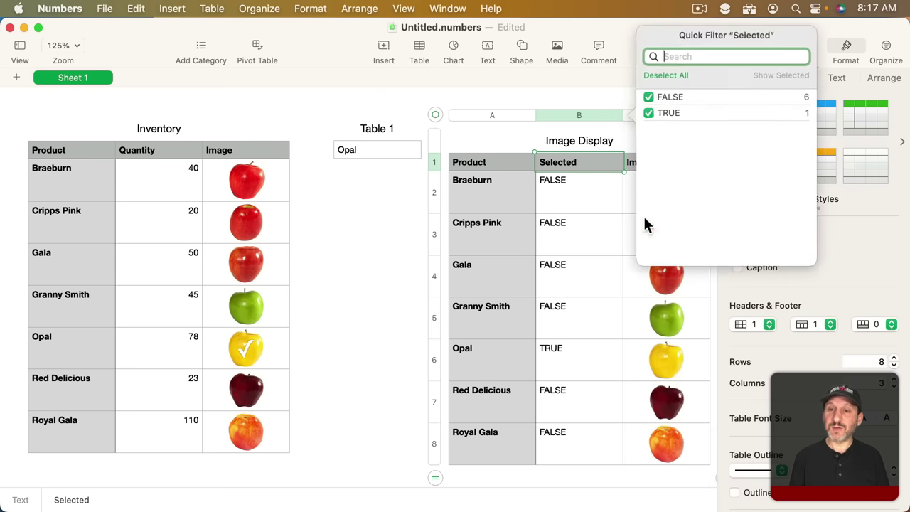
{"action": "left_click", "coordinate": [648, 97]}
{"action": "left_click", "coordinate": [461, 267]}
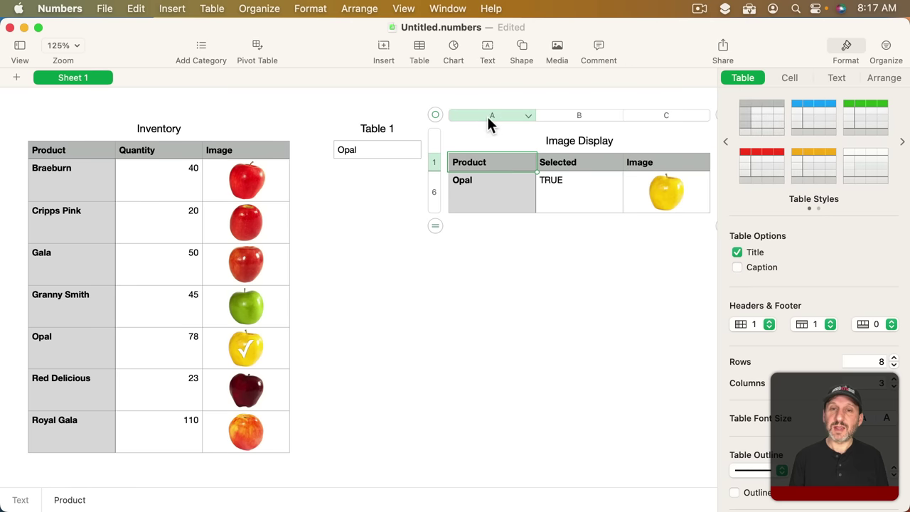
Hide the Product and Selected columns of the filtered Image Display table
{"action": "left_click", "coordinate": [488, 116]}
{"action": "left_click", "coordinate": [568, 116], "text": "shift"}
{"action": "left_click", "coordinate": [615, 115]}
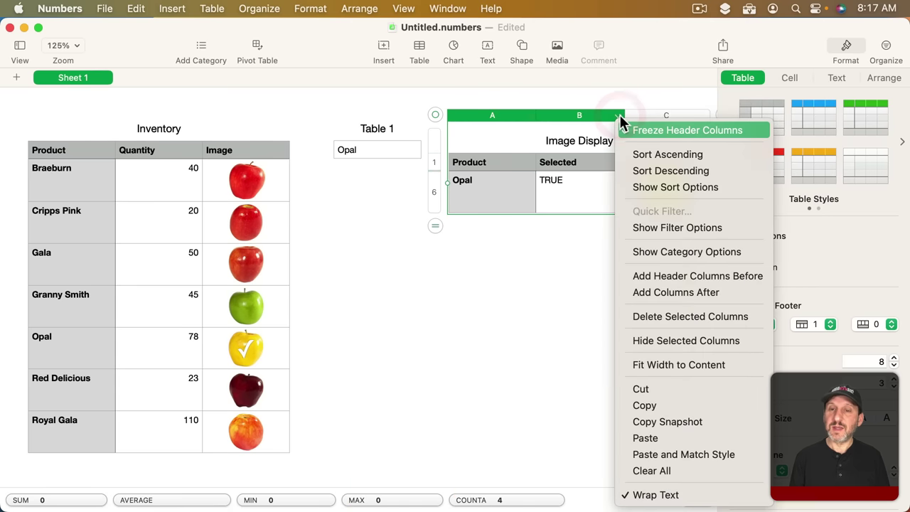
{"action": "left_click", "coordinate": [654, 339]}
Hide the header row and title of Image Display so only the image cell is shown
{"action": "left_click", "coordinate": [440, 162]}
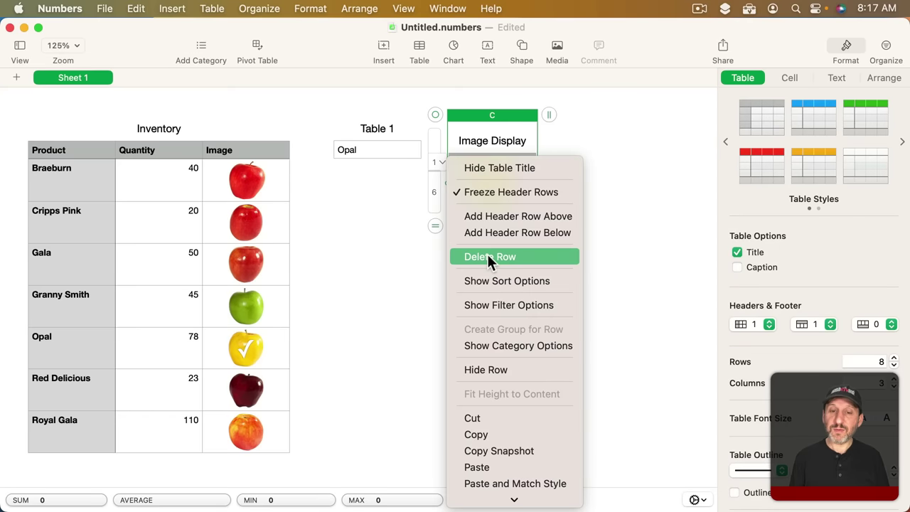
{"action": "left_click", "coordinate": [487, 370]}
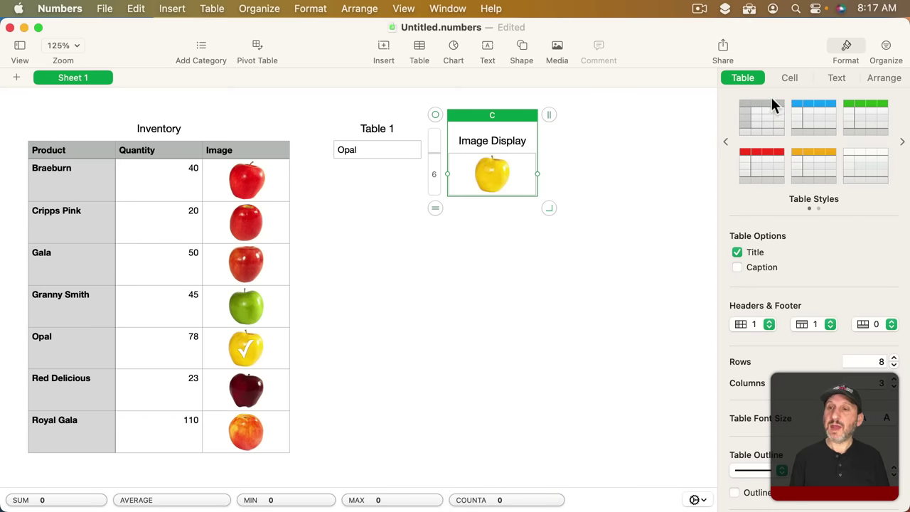
{"action": "left_click", "coordinate": [737, 253]}
{"action": "left_click", "coordinate": [654, 194]}
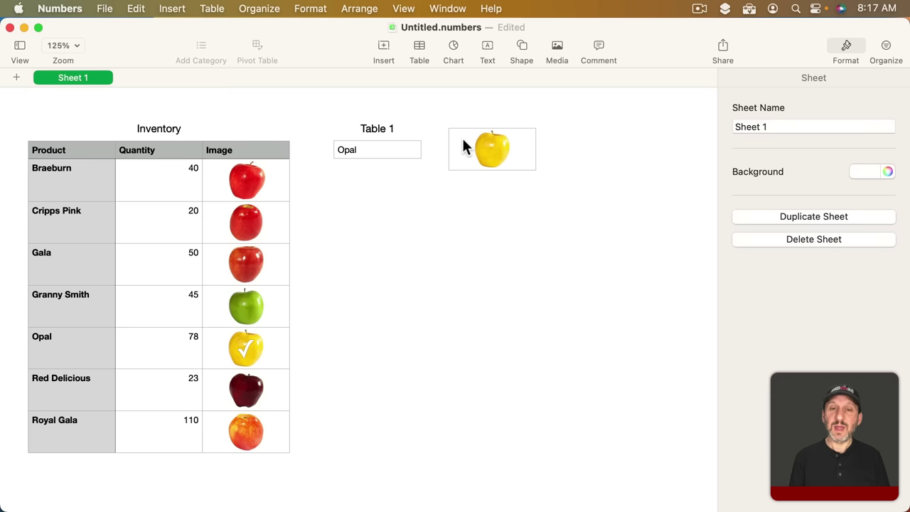
Set the product name in Table 1 to Cripps Pink to test the displayed image
{"action": "left_click", "coordinate": [378, 150]}
{"action": "double_click", "coordinate": [378, 150]}
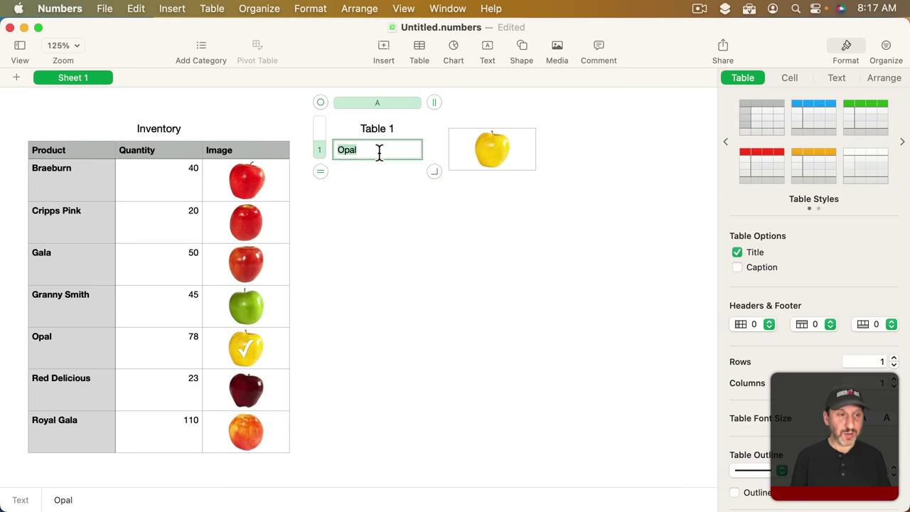
{"action": "type", "text": "Cripps Pink"}
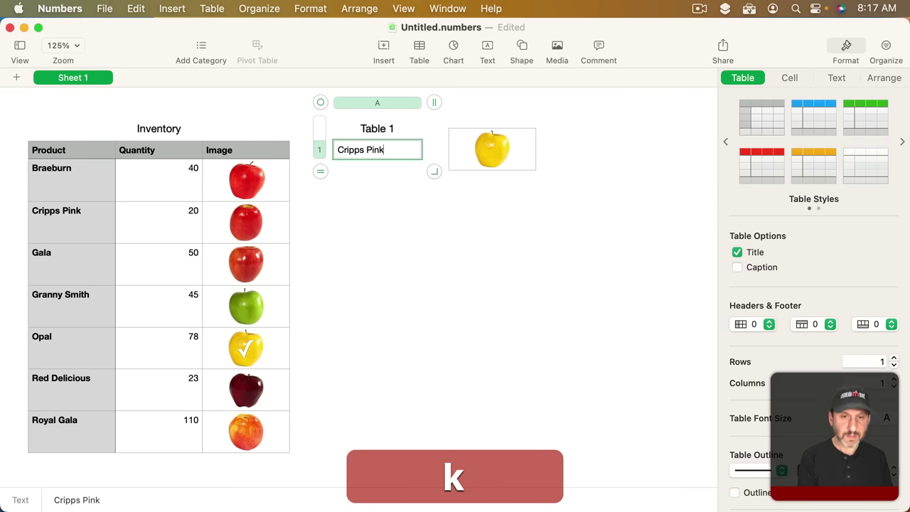
{"action": "key", "text": "Return"}
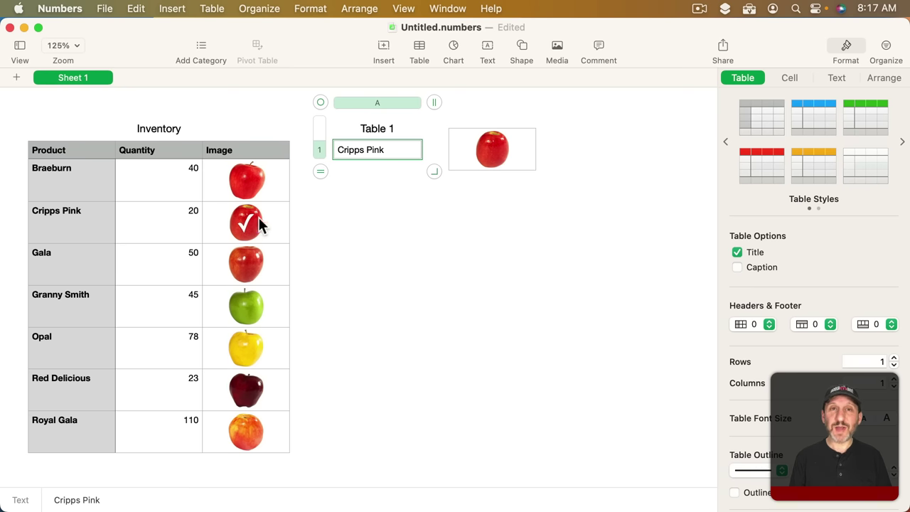
Replace the product name in Table 1 with Royal Gala
{"action": "left_click", "coordinate": [389, 150]}
{"action": "key", "text": "super+a"}
{"action": "type", "text": "Ro"}
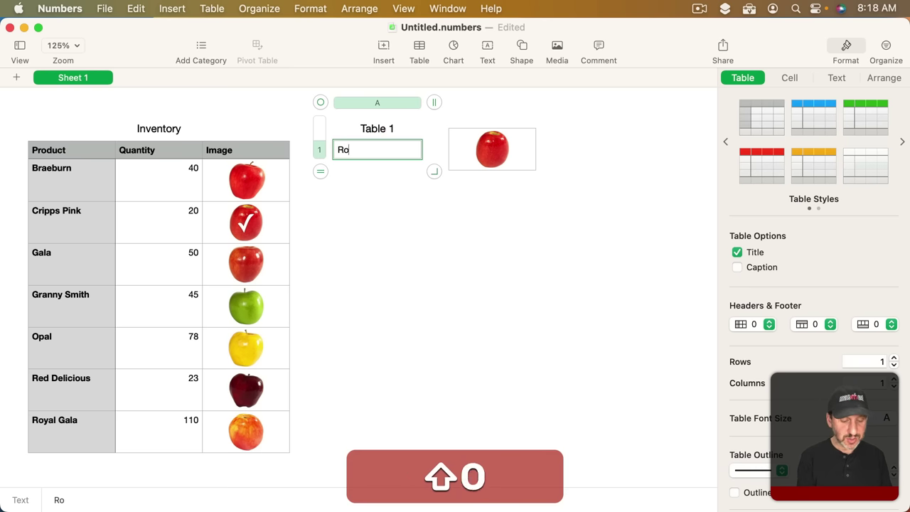
{"action": "type", "text": "yal Gala"}
{"action": "key", "text": "Return"}
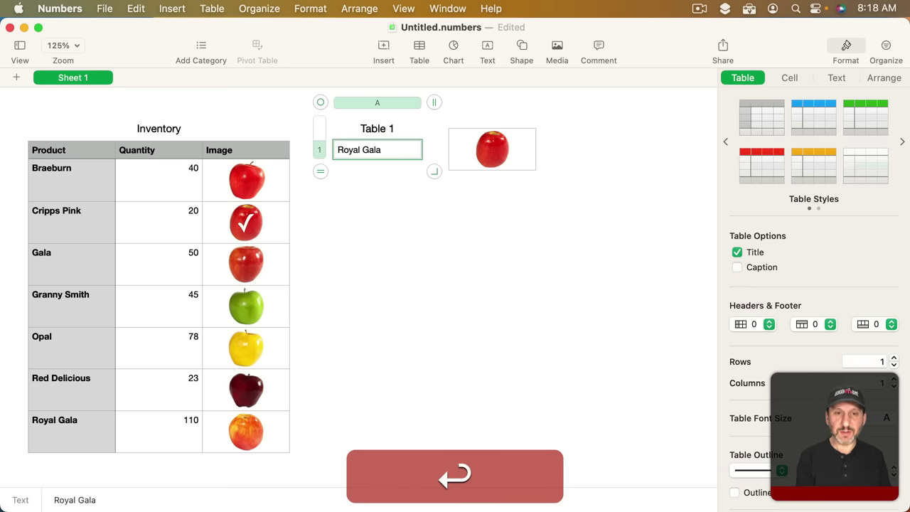
Move the single-image table farther to the right, away from Table 1
{"action": "left_click", "coordinate": [493, 209]}
{"action": "left_click", "coordinate": [489, 147]}
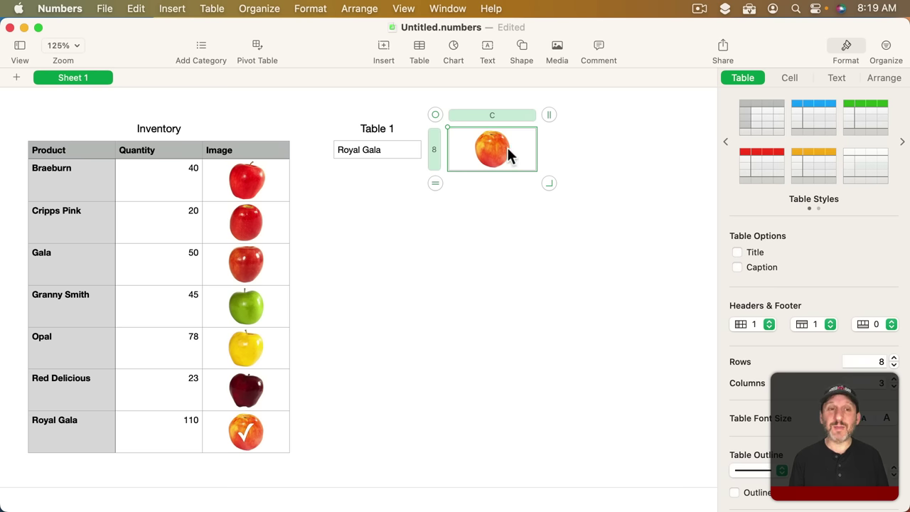
{"action": "left_click_drag", "start_coordinate": [436, 115], "coordinate": [513, 123]}
{"action": "left_click", "coordinate": [71, 172]}
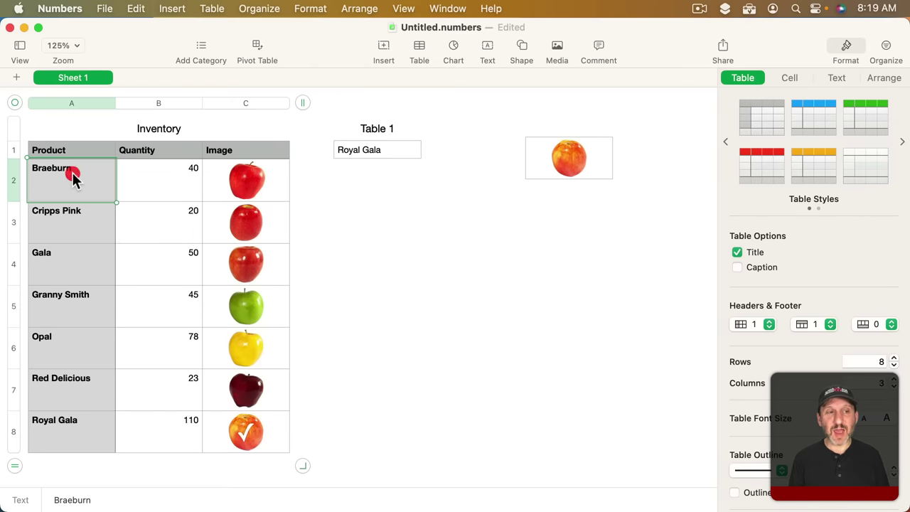
{"action": "left_click", "coordinate": [377, 149]}
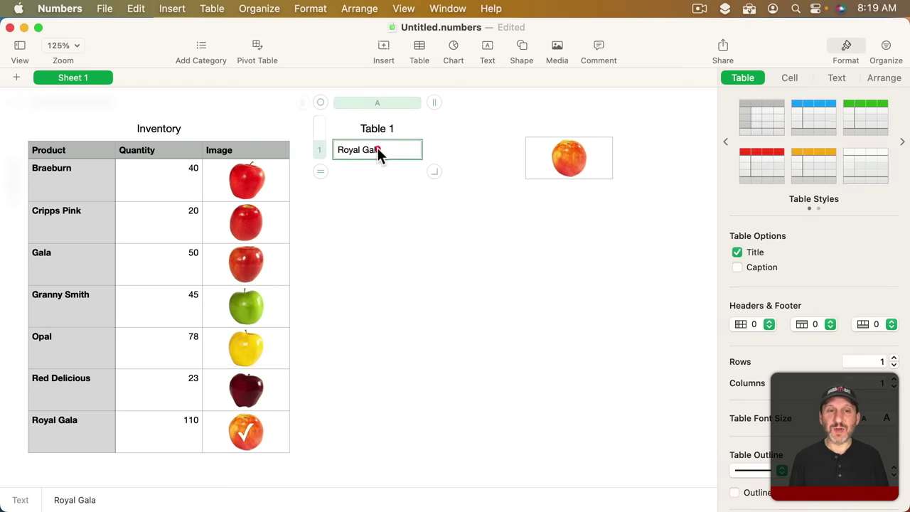
{"action": "left_click", "coordinate": [402, 202]}
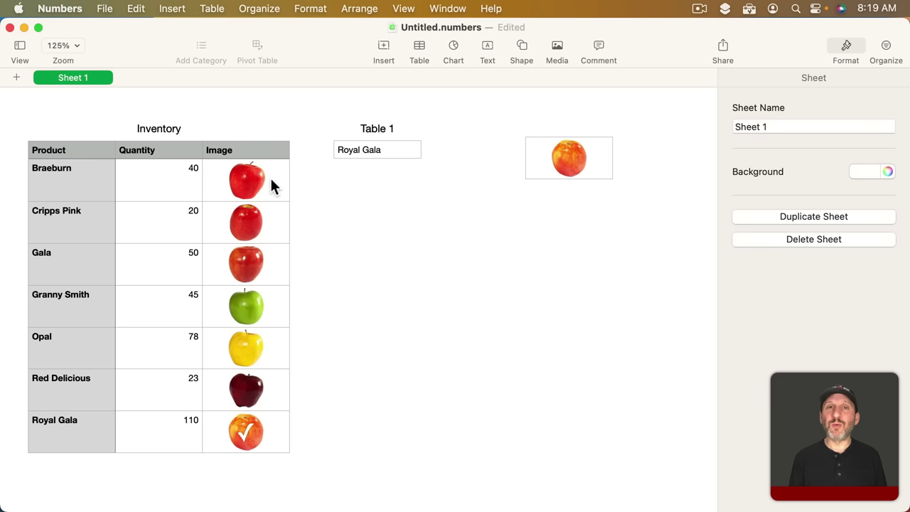